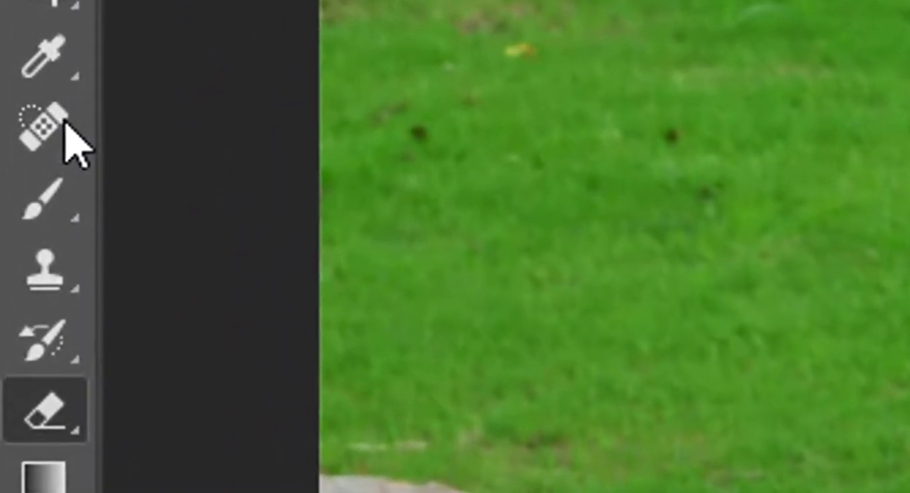
# Activate the Spot Healing Brush Tool from the group of healing tools.
pyautogui.click(47, 148)
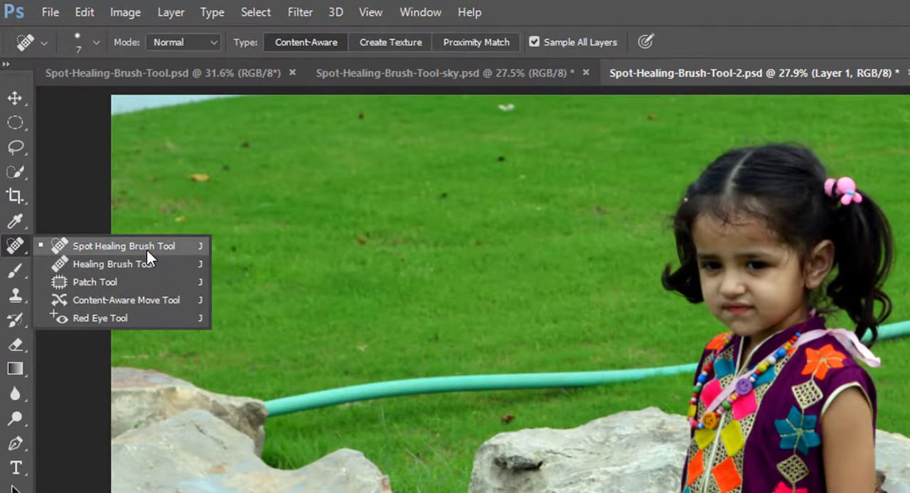
pyautogui.click(147, 247)
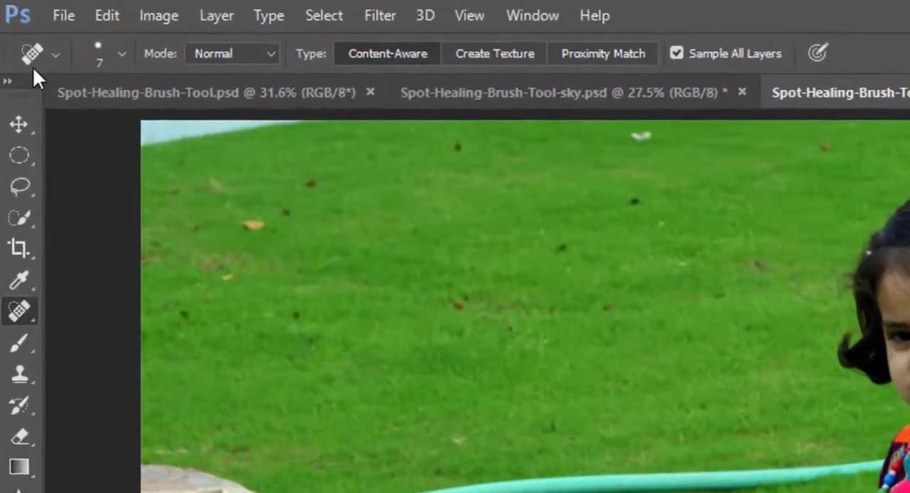
# Review the Spot Healing Brush's tool preset options and its new preset dialog without saving a preset.
pyautogui.click(43, 41)
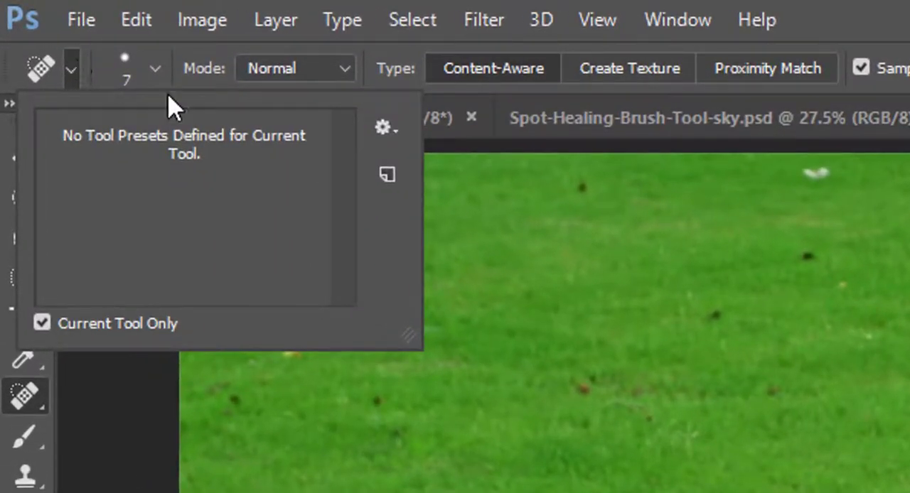
pyautogui.click(383, 129)
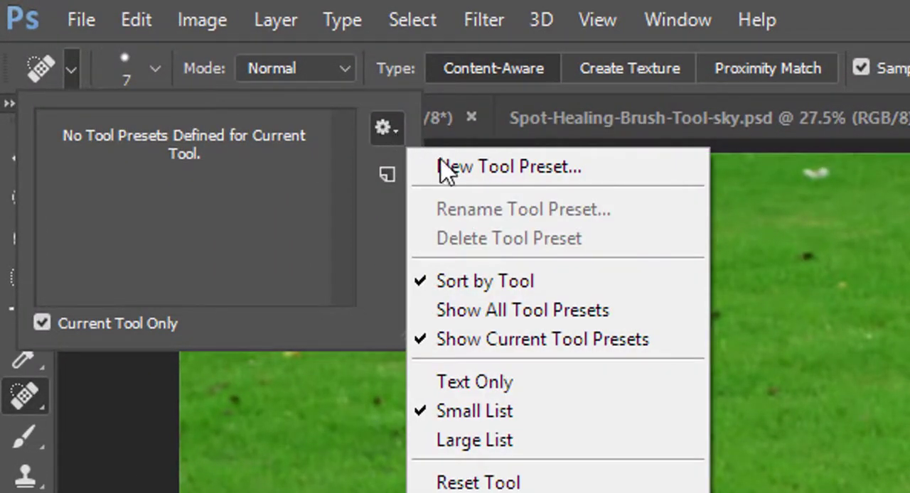
pyautogui.click(382, 254)
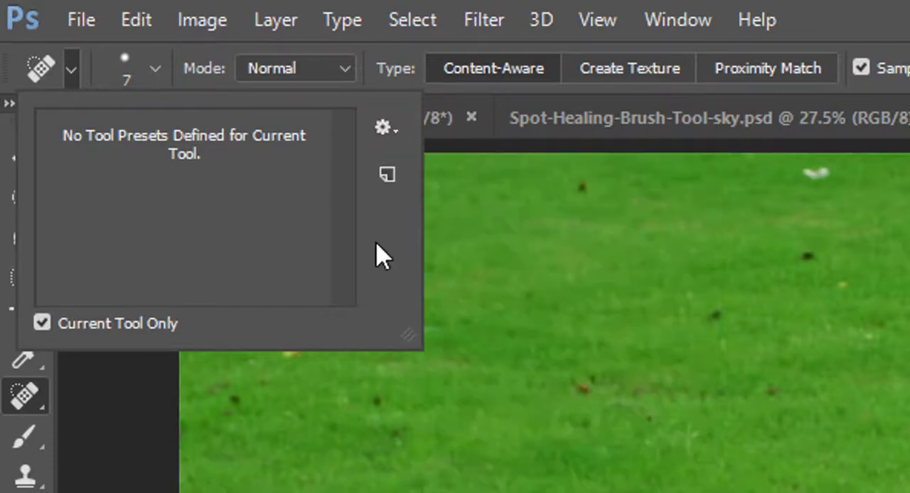
pyautogui.click(387, 175)
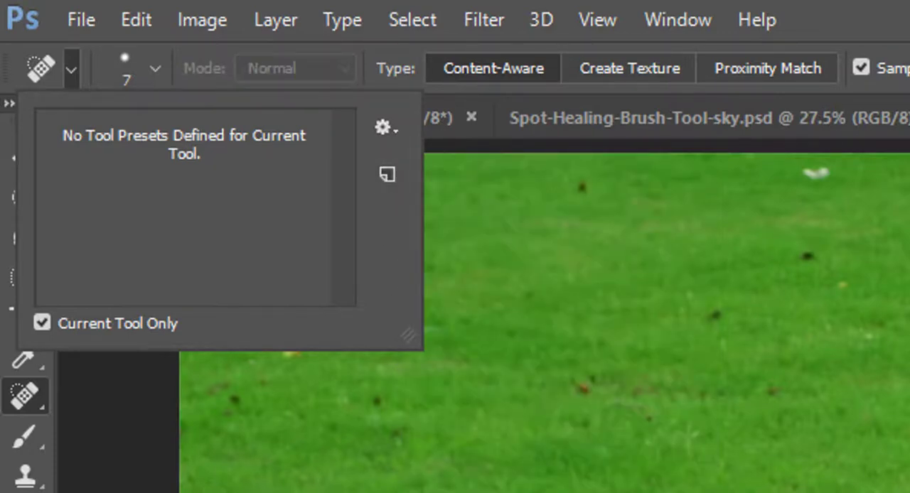
pyautogui.moveTo(885, 486); pyautogui.dragTo(561, 252)
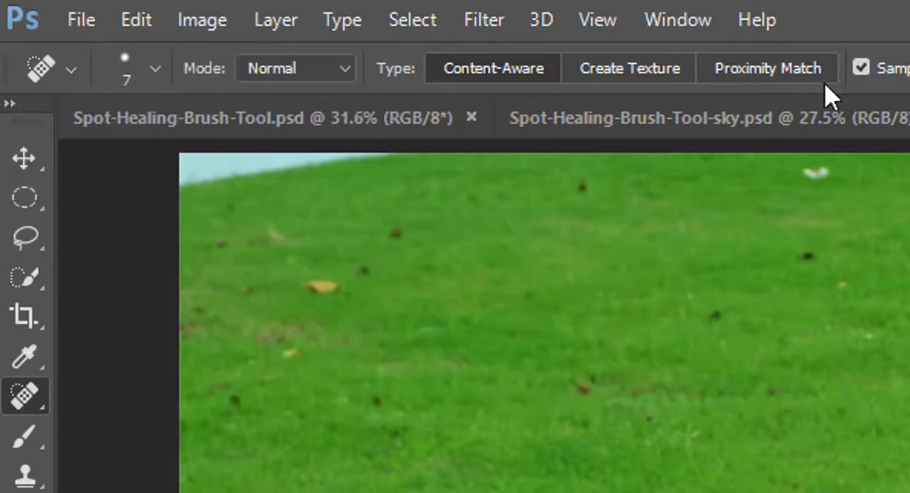
pyautogui.click(310, 71)
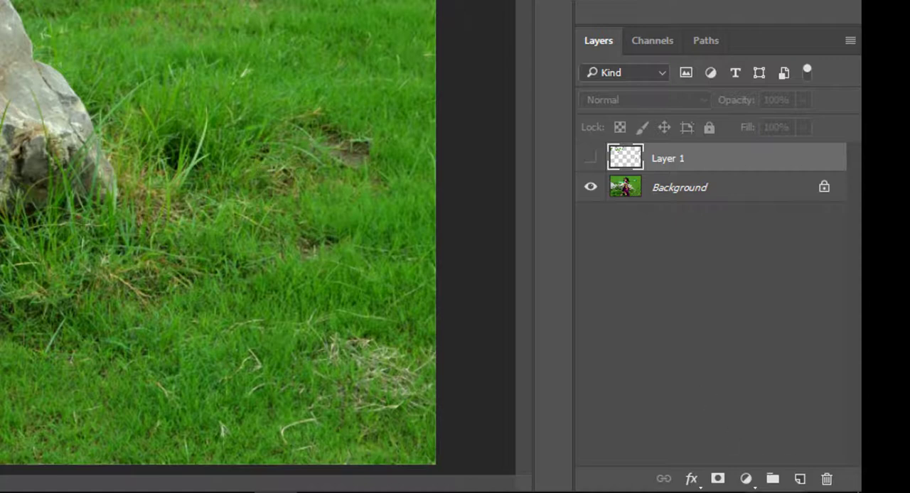
# Add a Hue/Saturation adjustment layer above Layer 1 and look through its blend modes, leaving it at Normal.
pyautogui.click(747, 480)
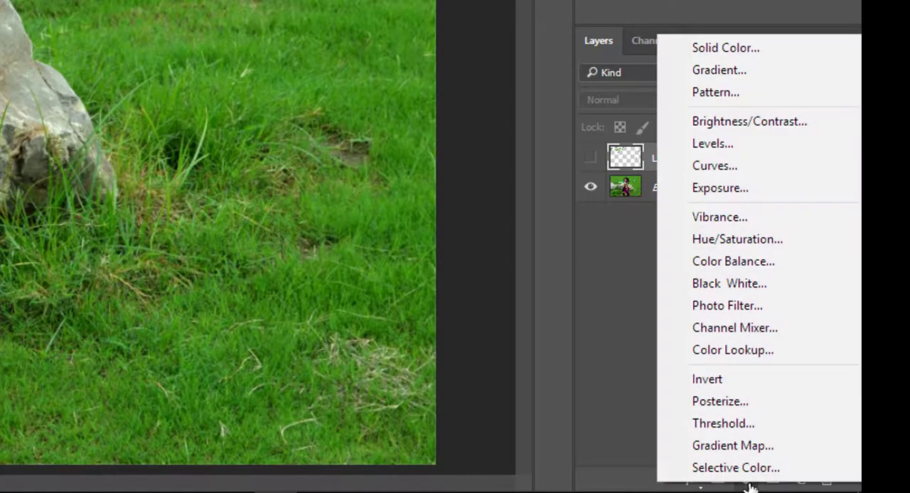
pyautogui.click(705, 245)
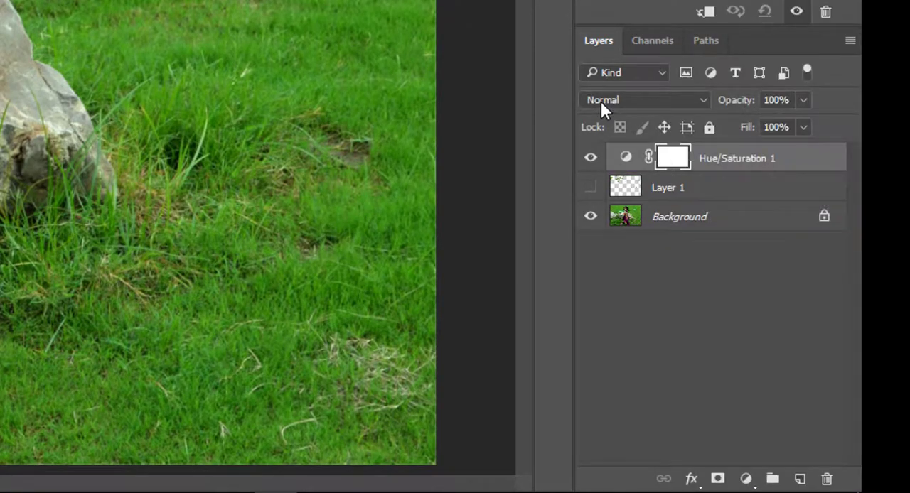
pyautogui.click(643, 100)
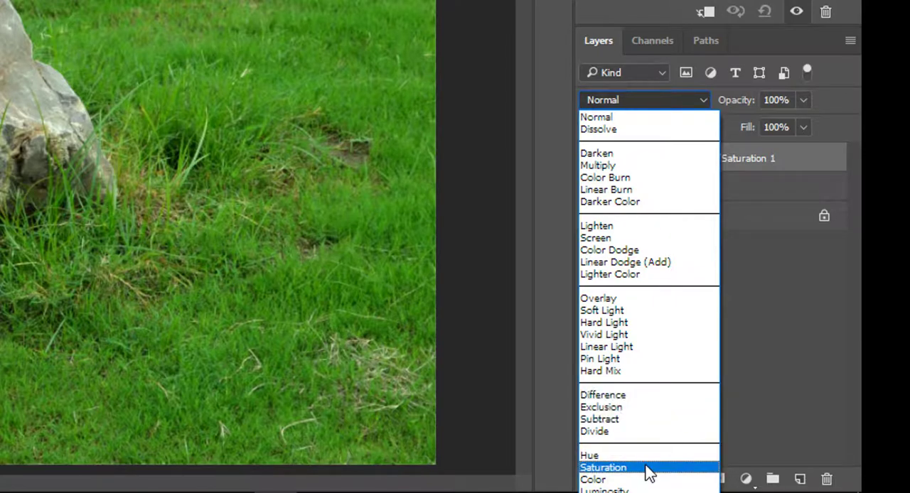
pyautogui.click(642, 96)
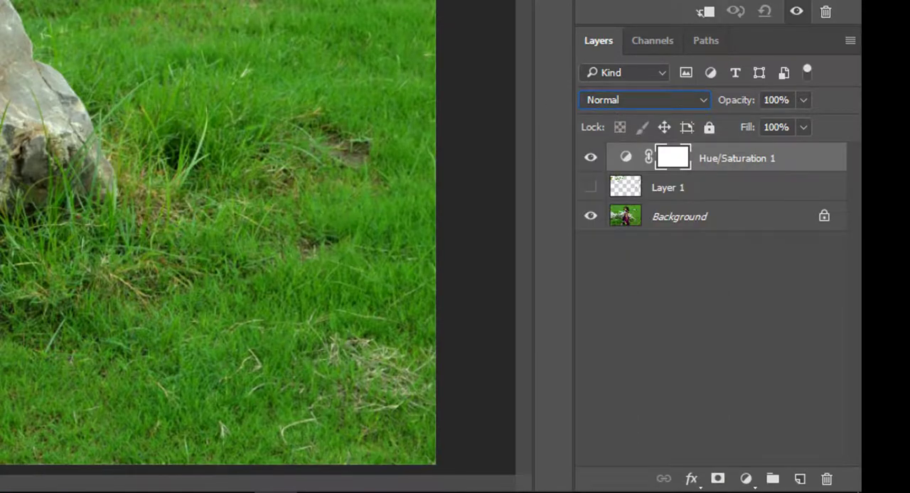
pyautogui.click(658, 99)
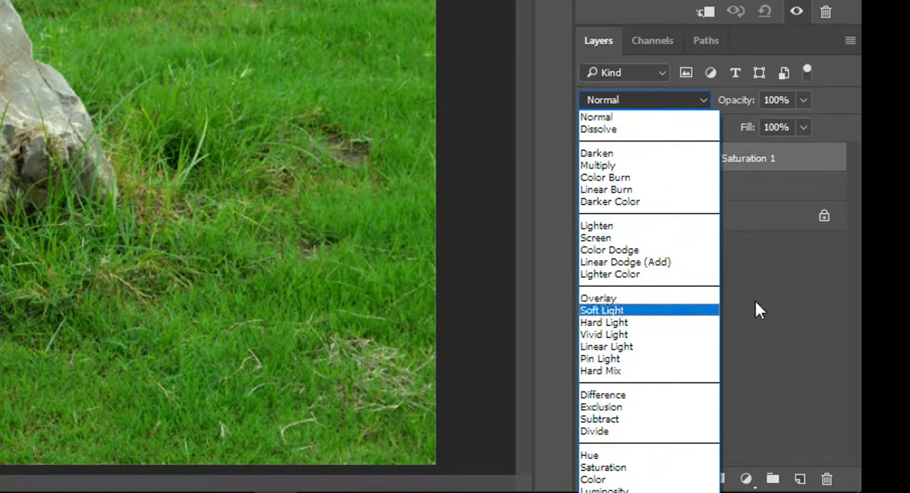
pyautogui.click(773, 298)
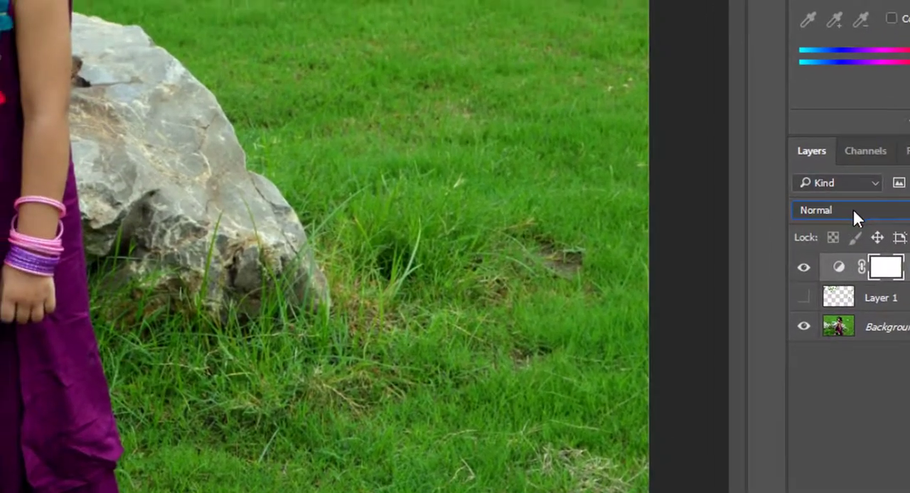
pyautogui.click(805, 185)
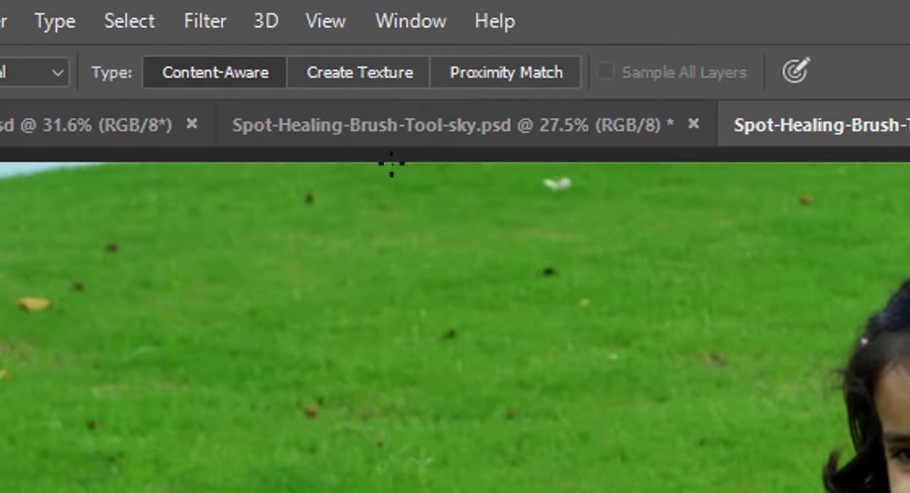
# Set the Spot Healing Brush type to Create Texture and fit the whole image in the window.
pyautogui.click(362, 80)
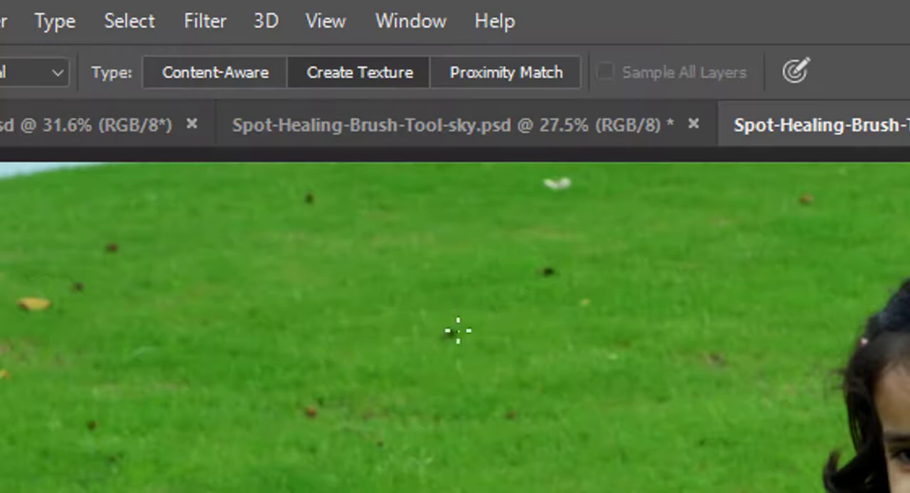
pyautogui.moveTo(429, 319)
pyautogui.mouseDown()
pyautogui.moveTo(510, 377)
pyautogui.moveTo(477, 395)
pyautogui.mouseUp()
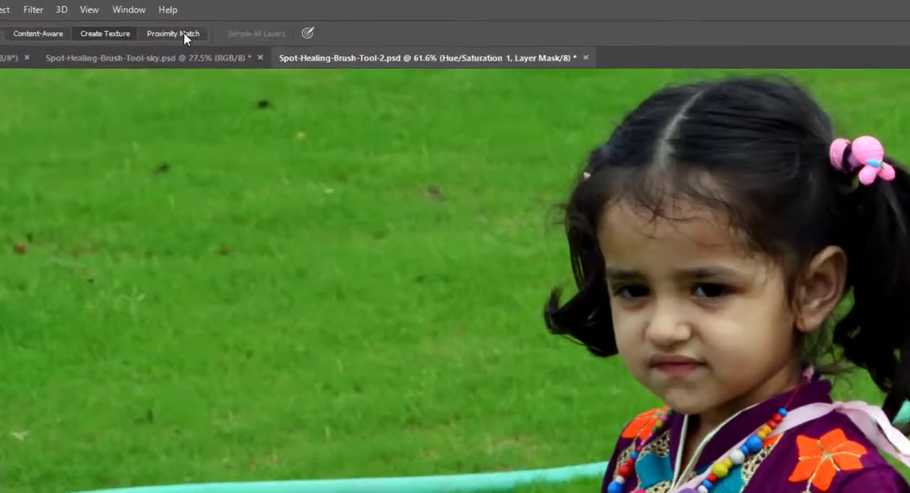
pyautogui.hotkey('ctrl', '0')
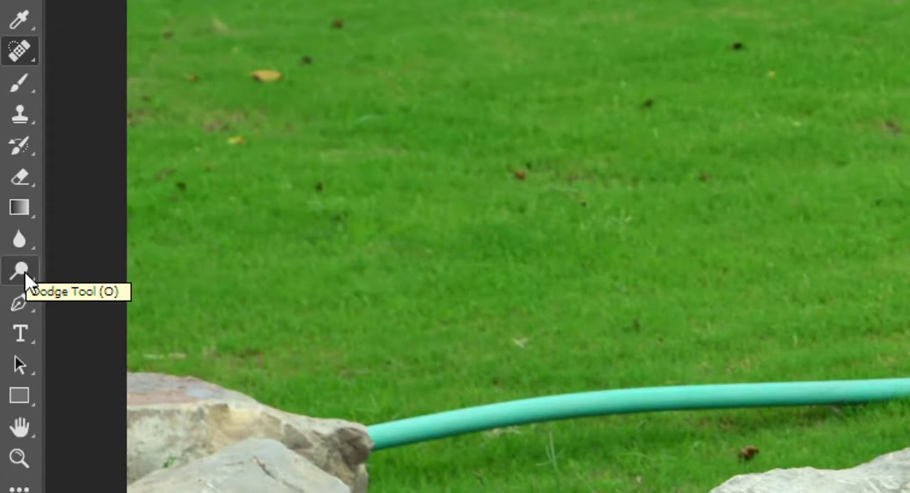
# Switch to the Dodge Tool and back to the Spot Healing Brush Tool.
pyautogui.click(24, 271)
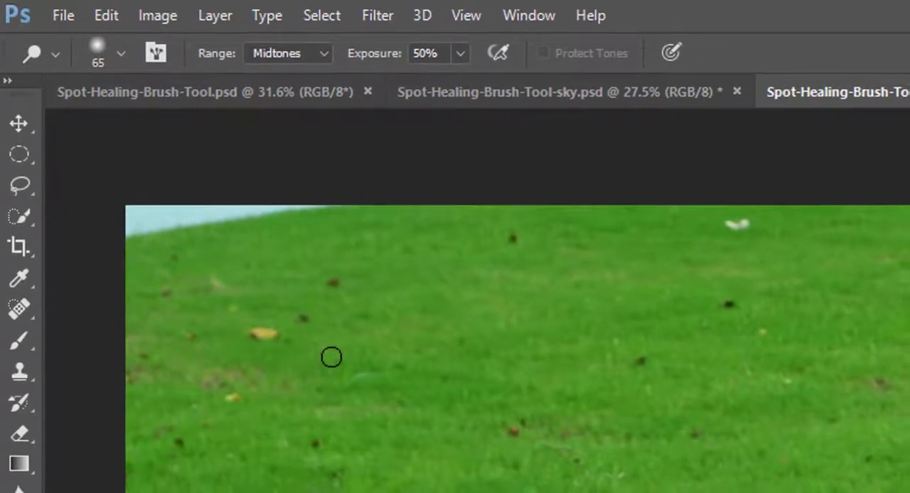
pyautogui.press('j')
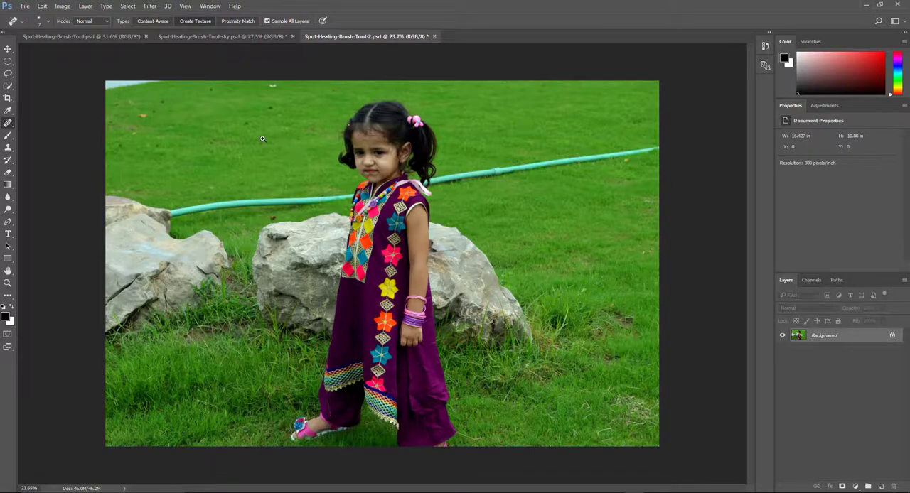
pyautogui.scroll(4, 423, 94)
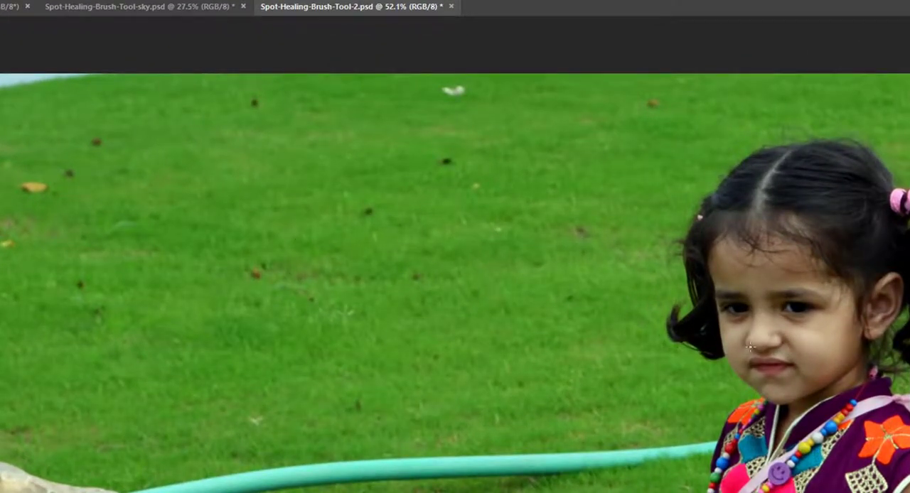
pyautogui.moveTo(754, 356); pyautogui.dragTo(357, 248)
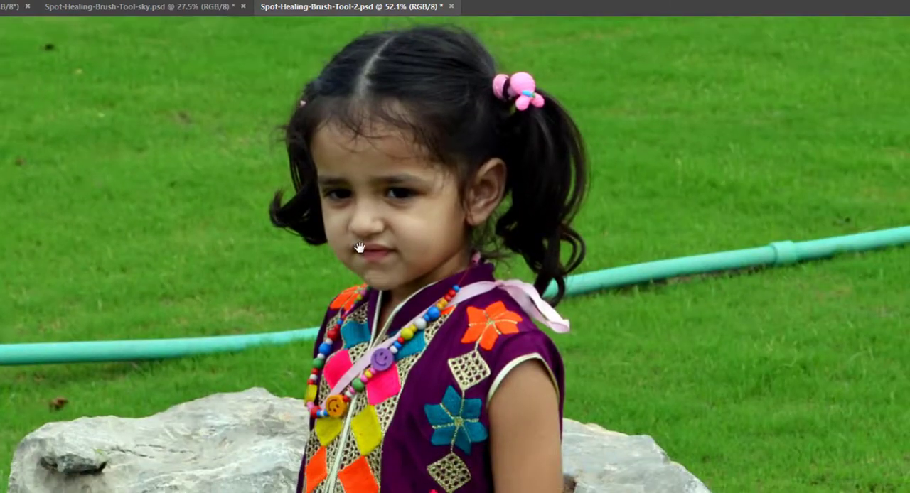
pyautogui.moveTo(372, 215)
pyautogui.mouseDown()
pyautogui.moveTo(459, 254)
pyautogui.moveTo(455, 262)
pyautogui.mouseUp()
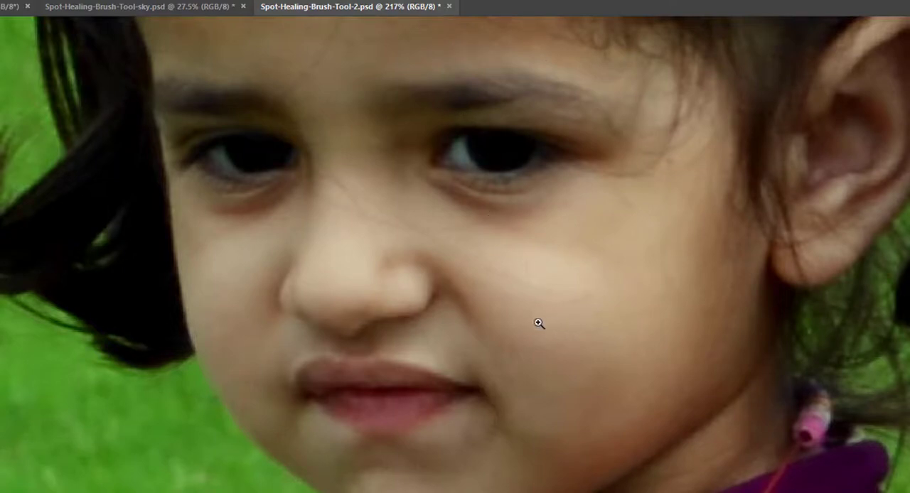
pyautogui.moveTo(538, 324)
pyautogui.mouseDown()
pyautogui.moveTo(477, 299)
pyautogui.moveTo(579, 315)
pyautogui.moveTo(517, 310)
pyautogui.mouseUp()
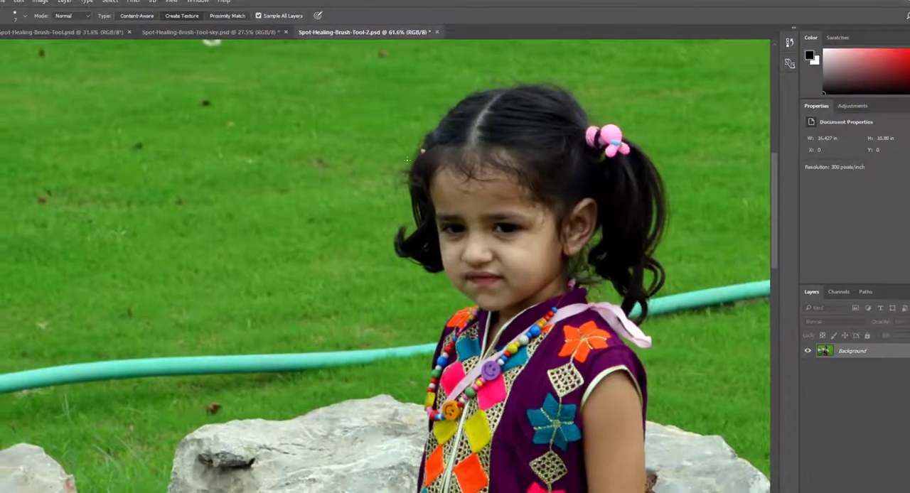
pyautogui.moveTo(284, 170)
pyautogui.mouseDown()
pyautogui.moveTo(462, 250)
pyautogui.moveTo(526, 194)
pyautogui.moveTo(471, 179)
pyautogui.mouseUp()
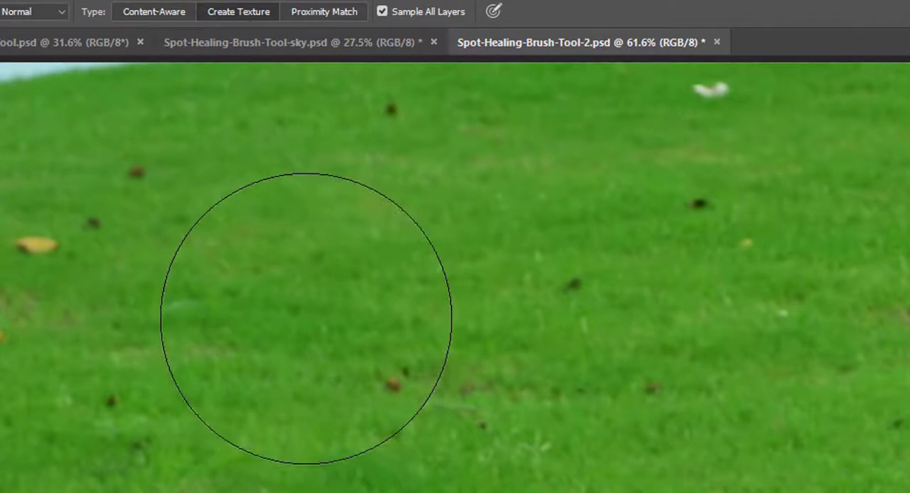
# Enlarge the healing brush over the grass in several increments and shrink it again.
pyautogui.press(']')
pyautogui.press(']')
pyautogui.press(']')
pyautogui.press(']')
pyautogui.press(']')
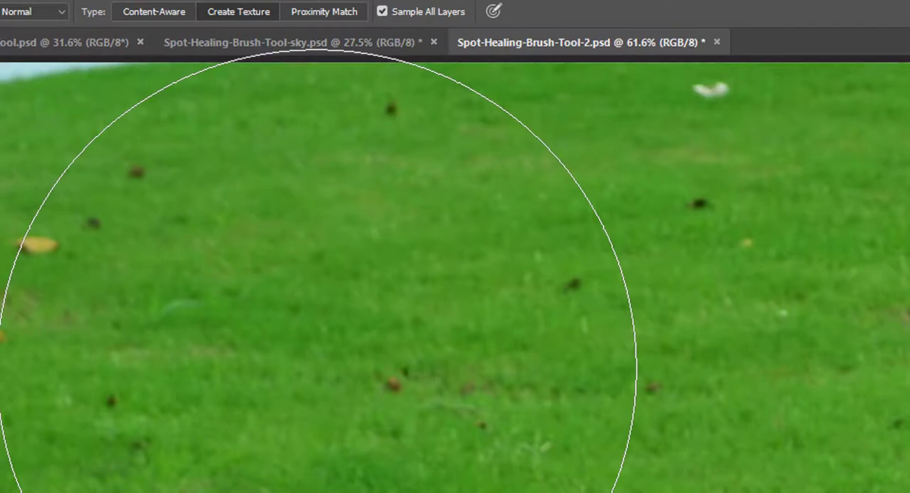
pyautogui.press('[')
pyautogui.press('[')
pyautogui.press('[')
pyautogui.press('[')
pyautogui.press('[')
pyautogui.press('[')
pyautogui.press('[')
pyautogui.press('[')
pyautogui.press('[')
pyautogui.press('[')
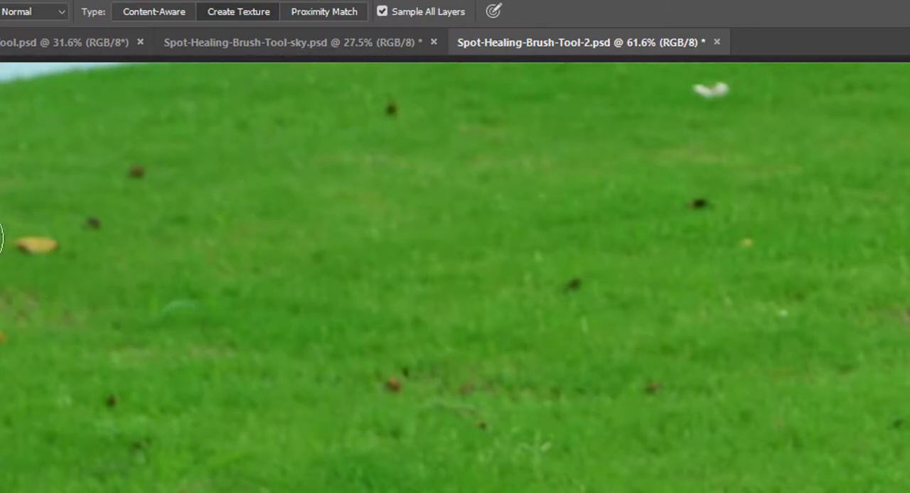
# Set the healing brush size to 218 px in the brush settings shown over the image.
pyautogui.rightClick(254, 266)
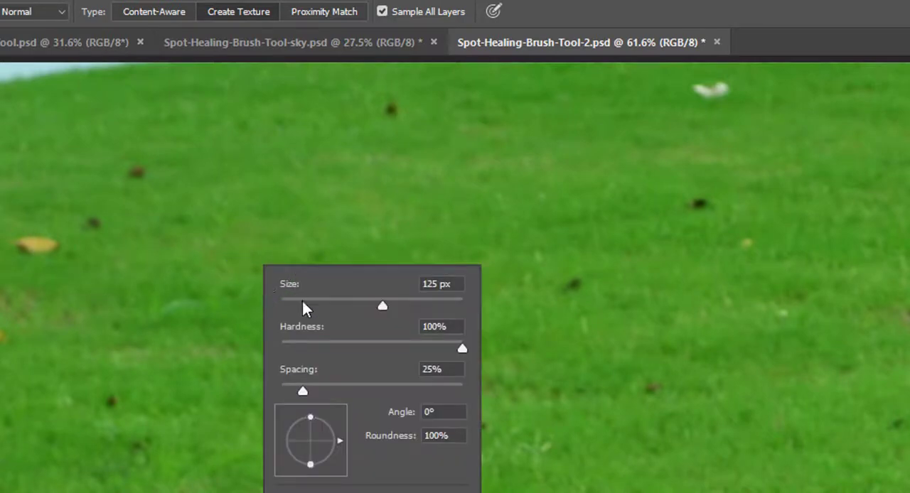
pyautogui.click(342, 306)
pyautogui.click(417, 306)
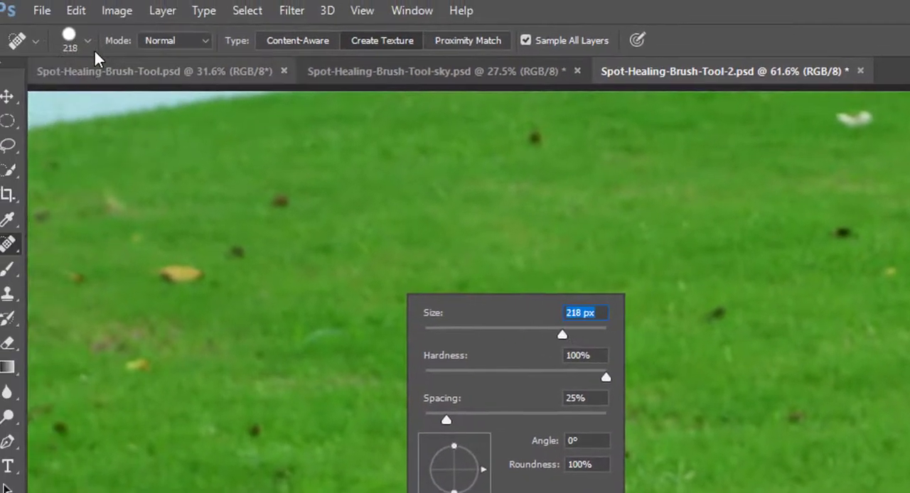
# Set the healing brush to 80 px size and 80% hardness, and turn off Sample All Layers.
pyautogui.click(98, 41)
pyautogui.click(96, 41)
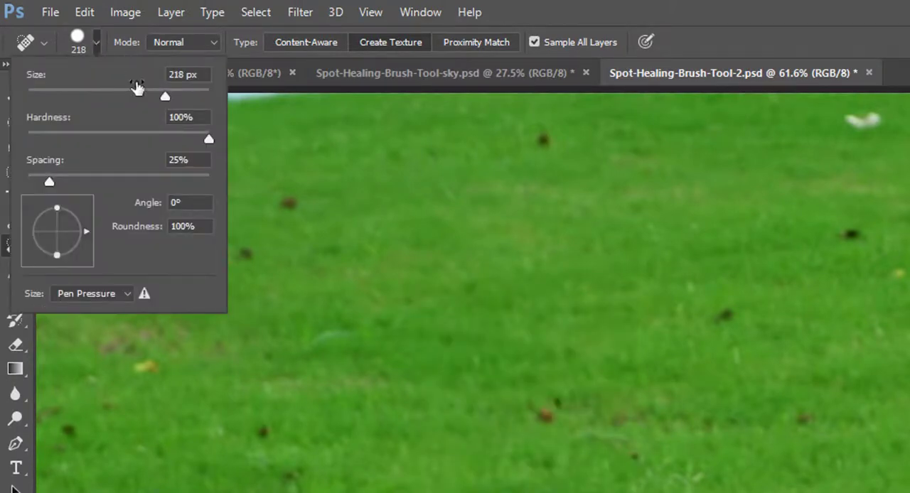
pyautogui.moveTo(202, 97); pyautogui.dragTo(198, 97)
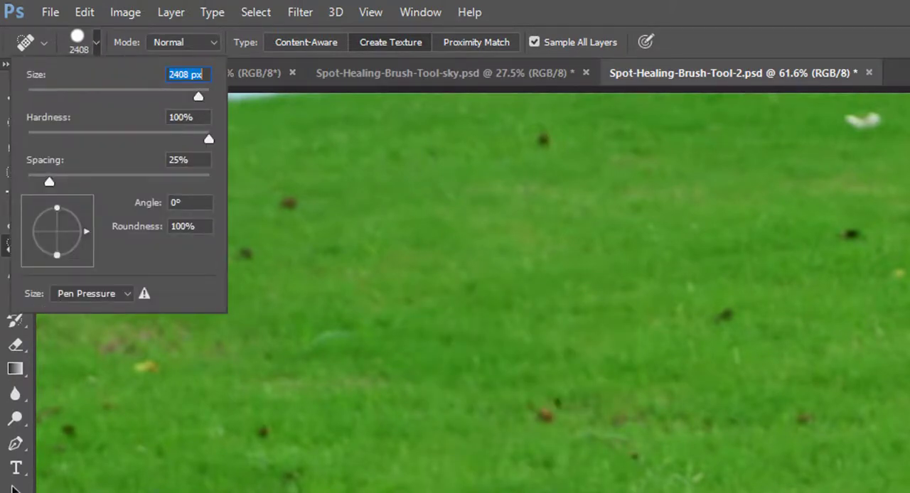
pyautogui.moveTo(208, 139); pyautogui.dragTo(173, 138)
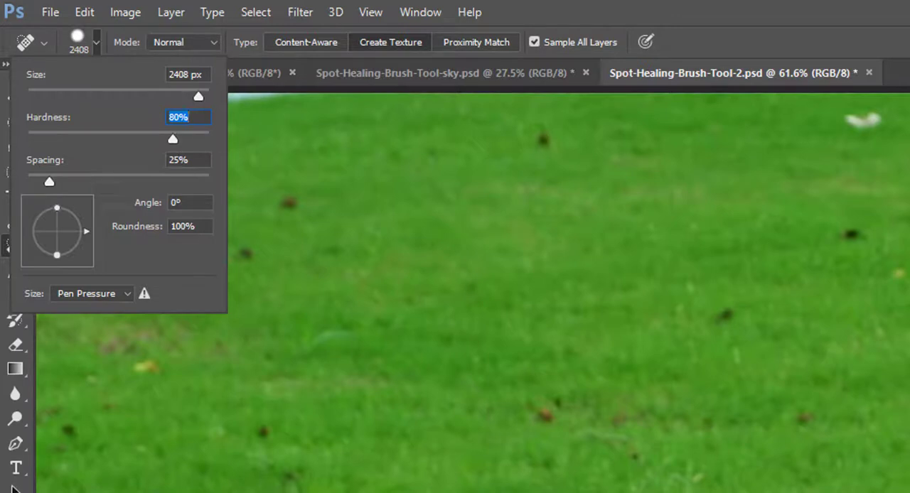
pyautogui.click(99, 91)
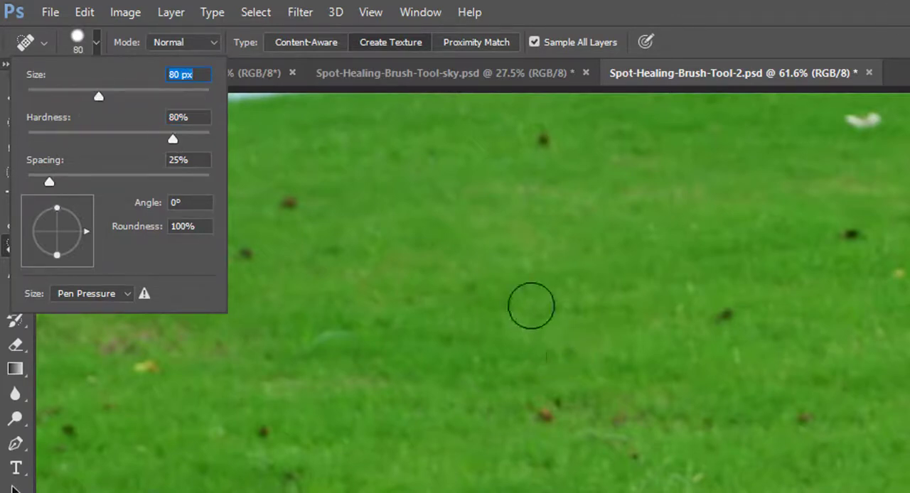
pyautogui.press('Return')
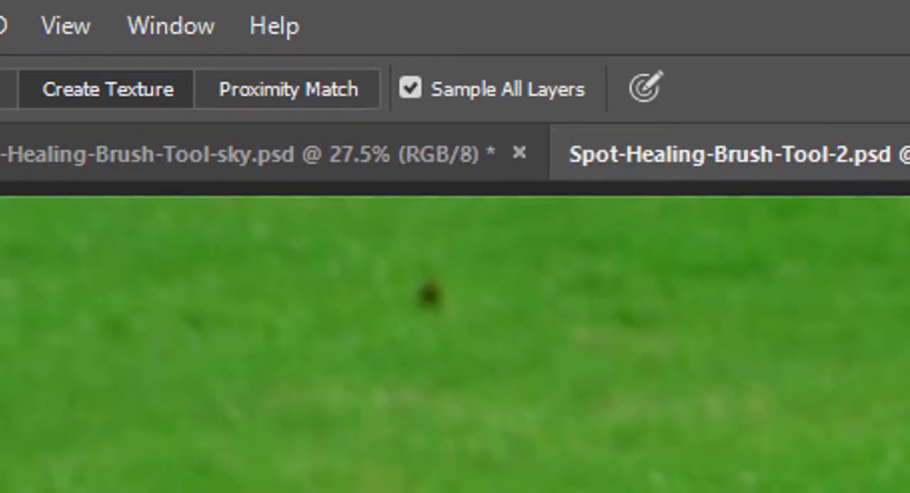
pyautogui.click(410, 90)
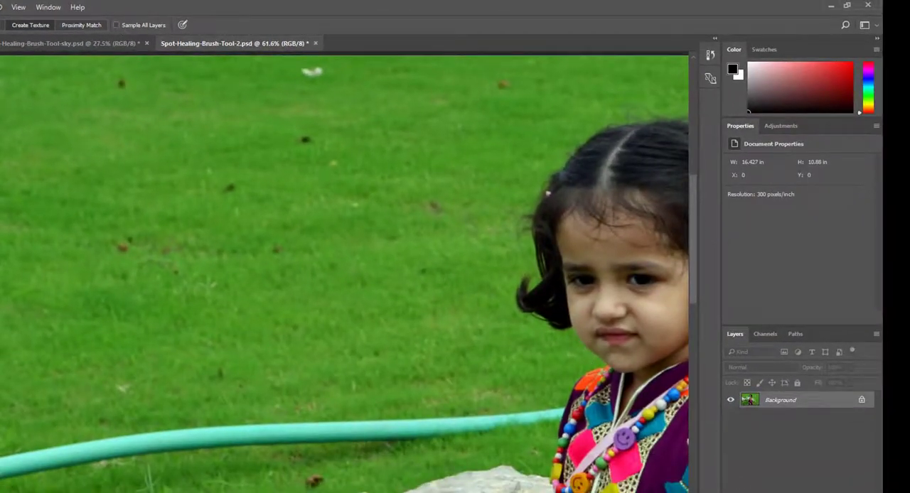
# Add a blank layer above the background and try healing two dark grass spots on it with Sample All Layers off.
pyautogui.hotkey('ctrl', 'shift', 'alt', 'n')
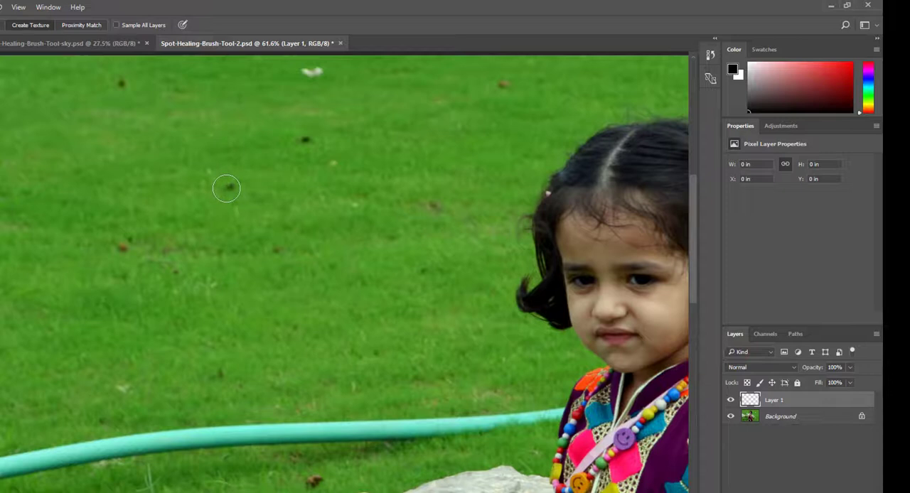
pyautogui.moveTo(226, 189); pyautogui.dragTo(236, 189)
pyautogui.moveTo(302, 139); pyautogui.dragTo(307, 145)
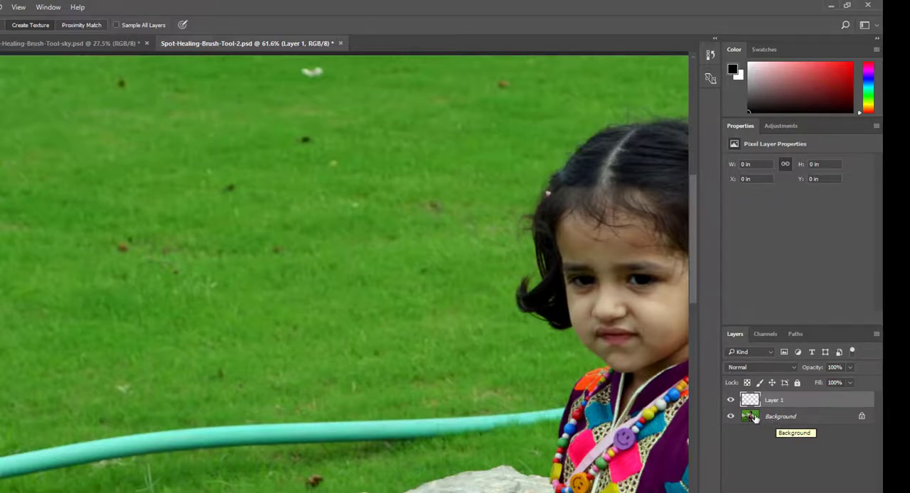
# Turn on Sample All Layers and heal the dark and white spots across the upper and central grass on the blank layer.
pyautogui.click(116, 25)
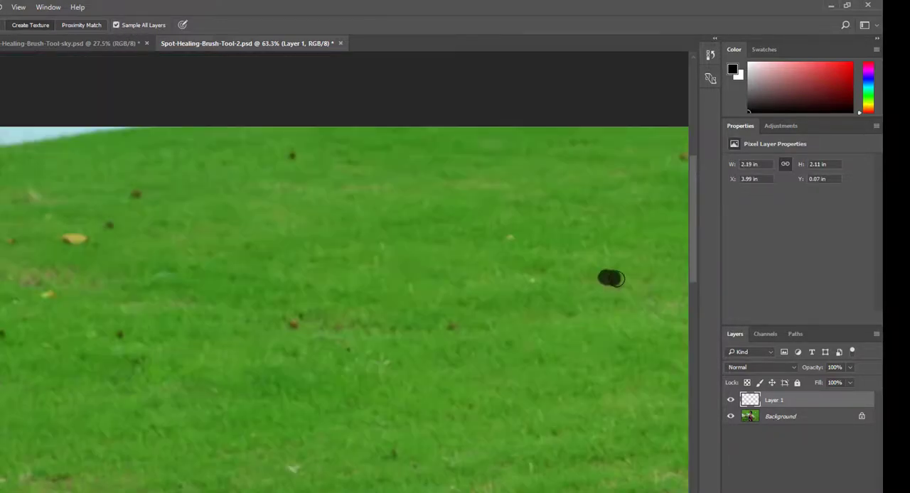
pyautogui.click(451, 324)
pyautogui.click(294, 324)
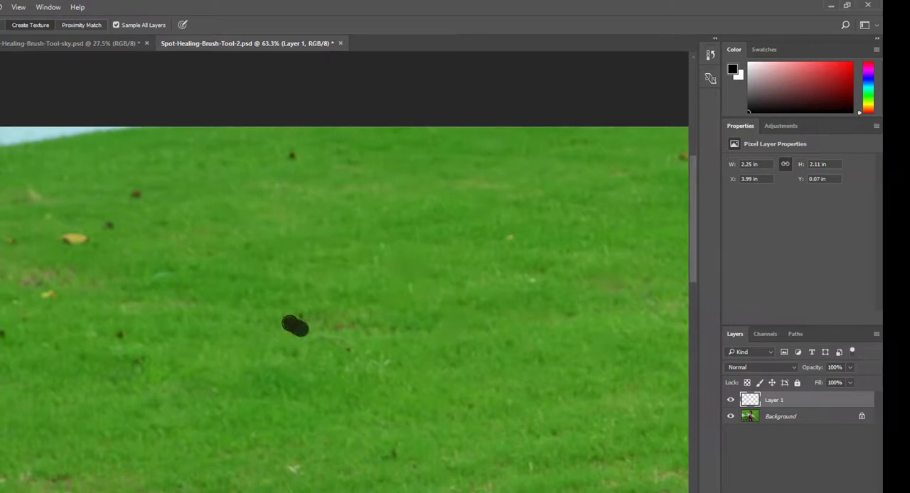
pyautogui.click(293, 466)
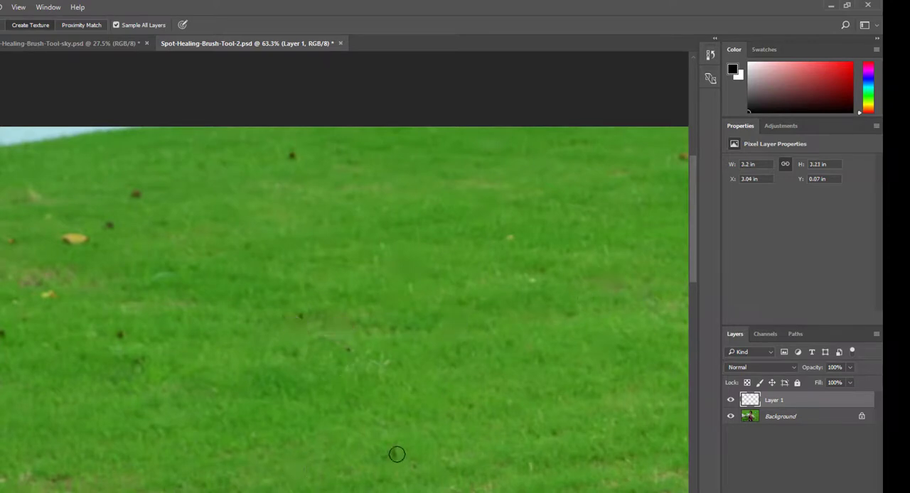
pyautogui.moveTo(396, 450); pyautogui.dragTo(384, 462)
pyautogui.click(292, 155)
pyautogui.click(137, 191)
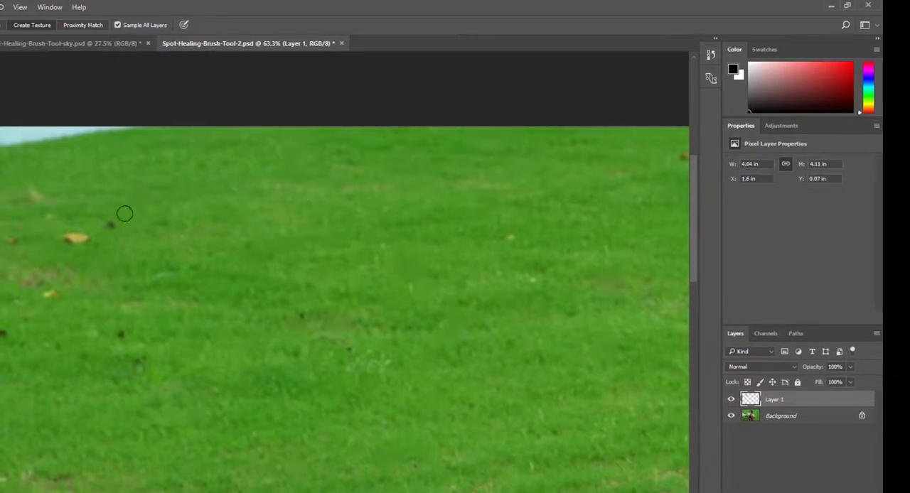
# Heal the yellow leaf and the small marks around it near the lawn's upper-left corner with Create Texture.
pyautogui.click(109, 224)
pyautogui.moveTo(62, 238); pyautogui.dragTo(101, 237)
pyautogui.click(27, 237)
pyautogui.click(50, 192)
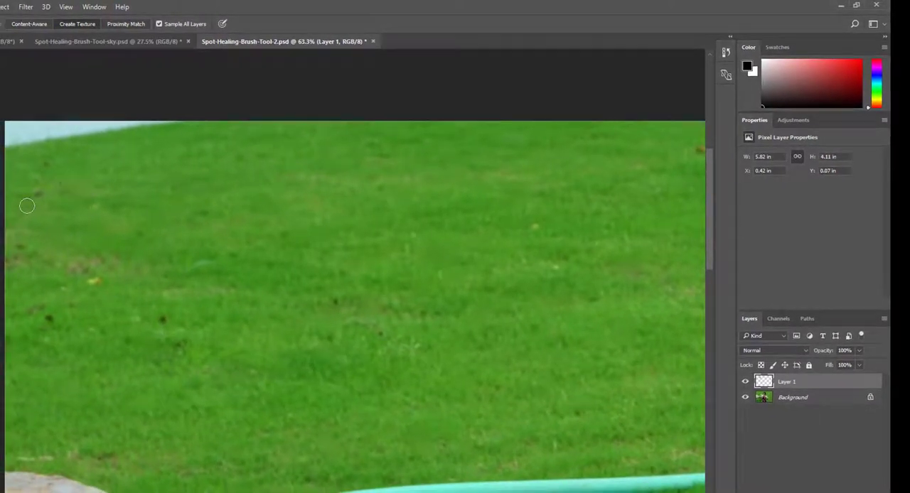
# Heal the dark spots along the left side of the lawn and the small pale specks near its middle with Create Texture.
pyautogui.click(49, 318)
pyautogui.moveTo(76, 300); pyautogui.dragTo(91, 301)
pyautogui.click(162, 320)
pyautogui.click(180, 346)
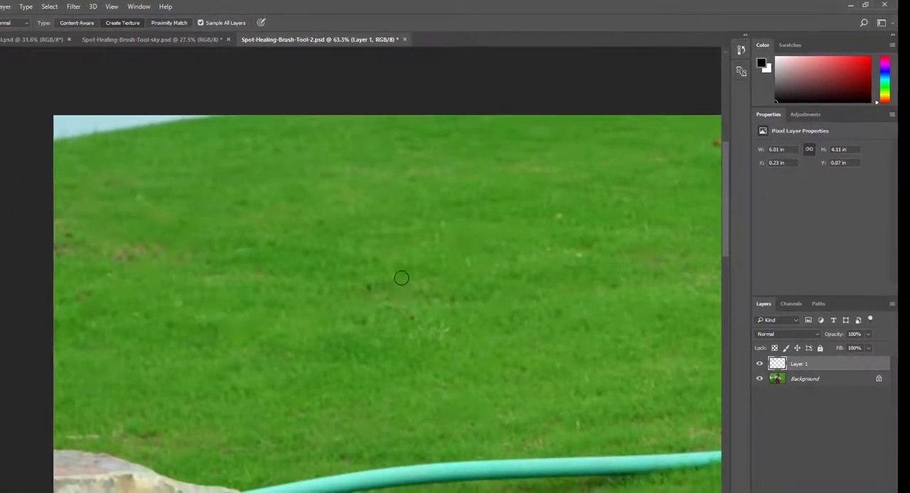
pyautogui.click(368, 288)
pyautogui.click(558, 215)
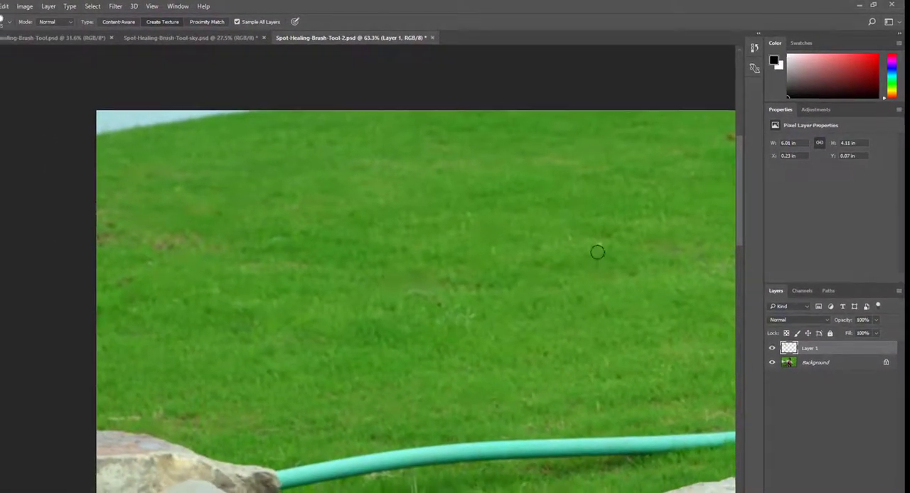
pyautogui.click(599, 243)
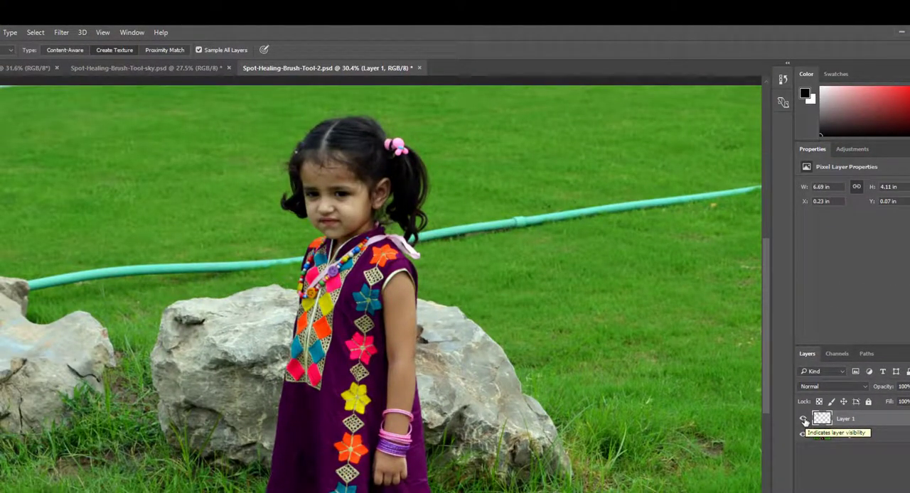
# Compare the grass with the healing layer hidden and shown, and inspect the healed texture up close.
pyautogui.click(804, 420)
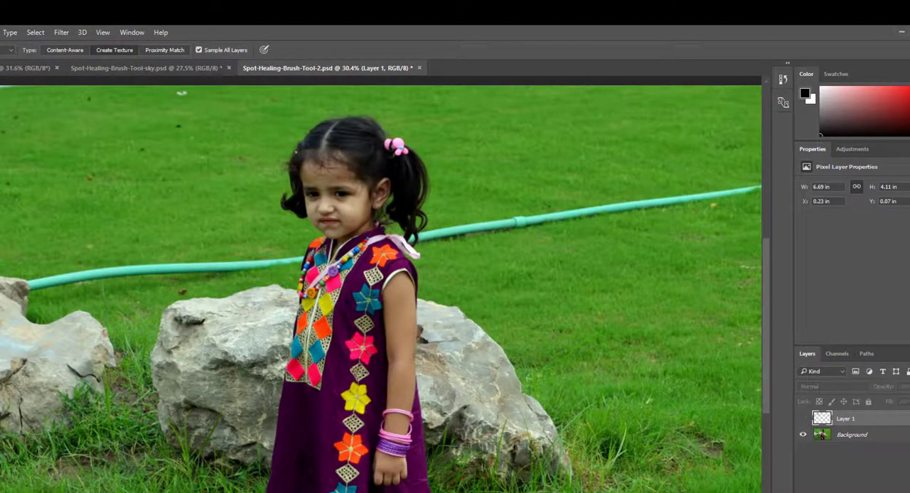
pyautogui.click(803, 420)
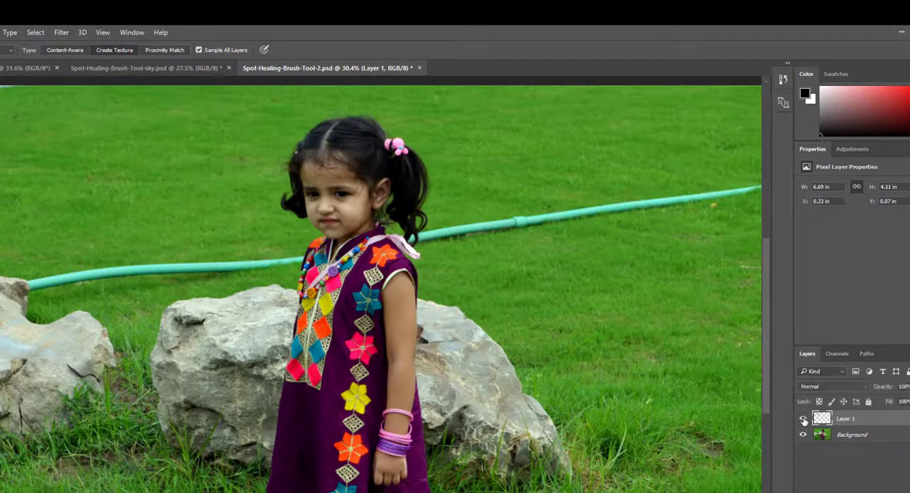
pyautogui.click(803, 420)
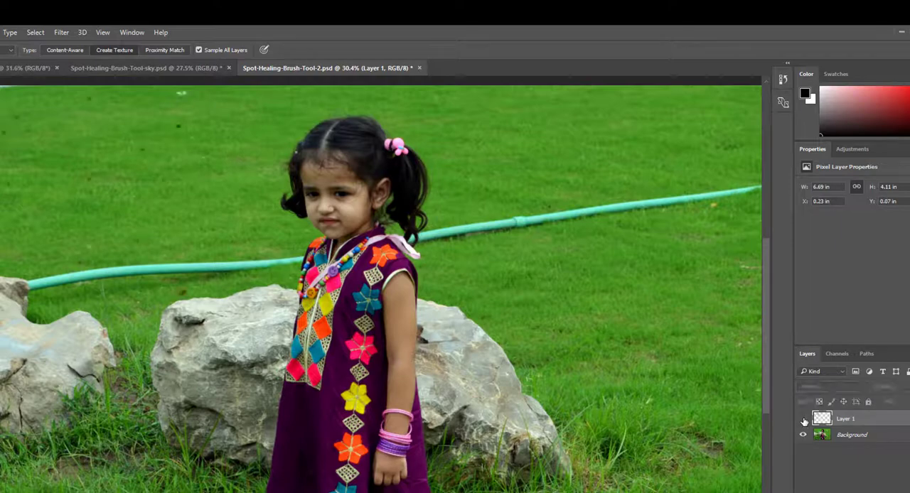
pyautogui.click(803, 420)
pyautogui.click(803, 420)
pyautogui.click(825, 429)
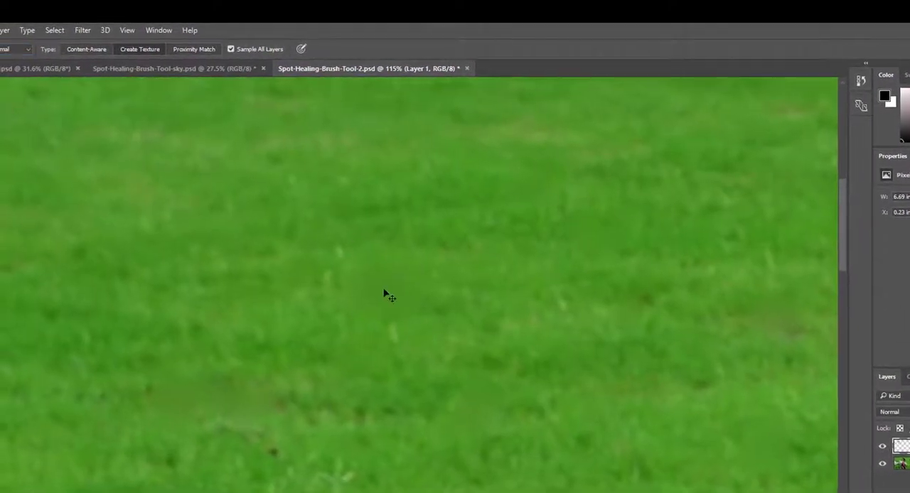
pyautogui.moveTo(355, 278); pyautogui.dragTo(402, 307)
pyautogui.moveTo(453, 328)
pyautogui.mouseDown()
pyautogui.moveTo(479, 345)
pyautogui.moveTo(450, 346)
pyautogui.mouseUp()
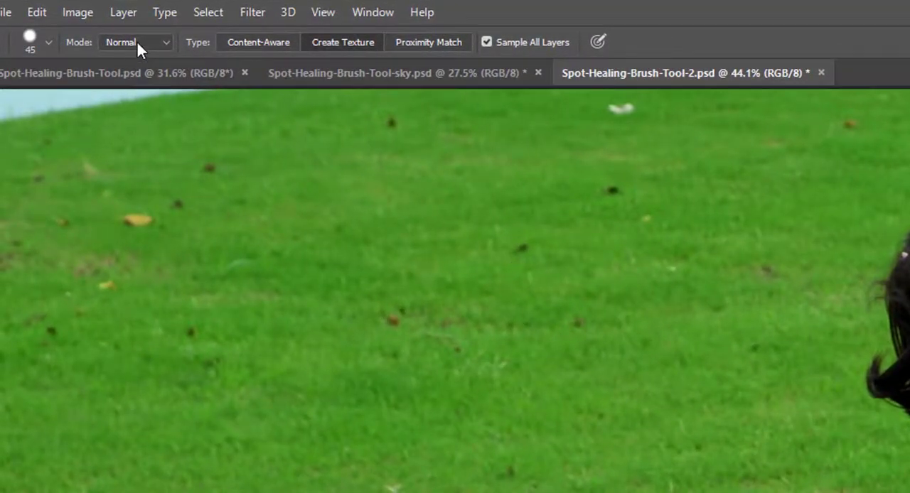
# Keep the healing brush's blending mode at Normal and switch the healing type to Content-Aware.
pyautogui.click(139, 42)
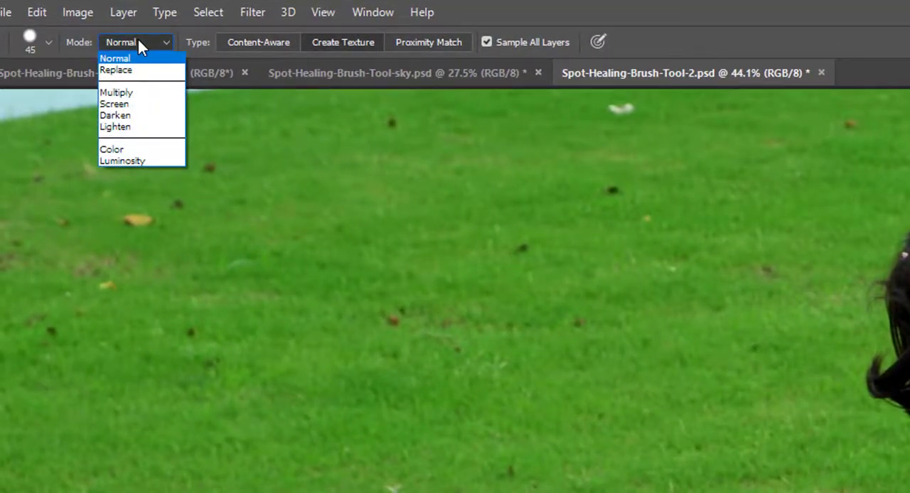
pyautogui.click(140, 43)
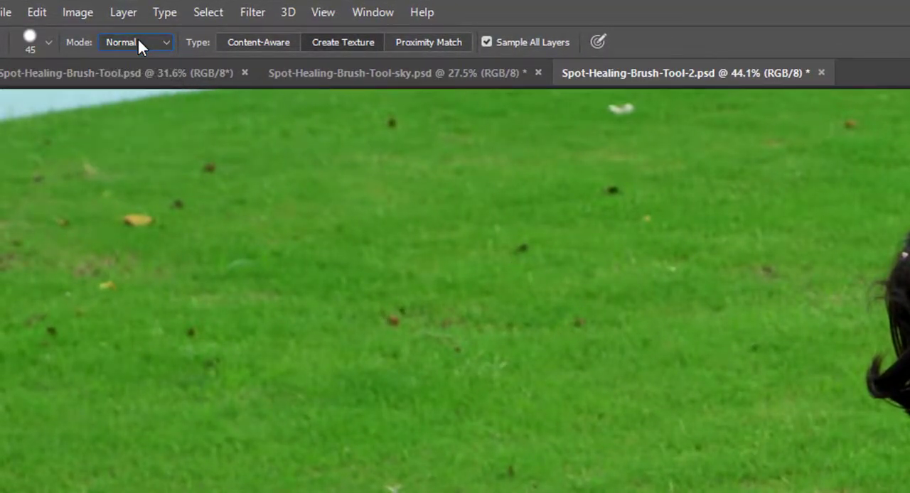
pyautogui.click(246, 47)
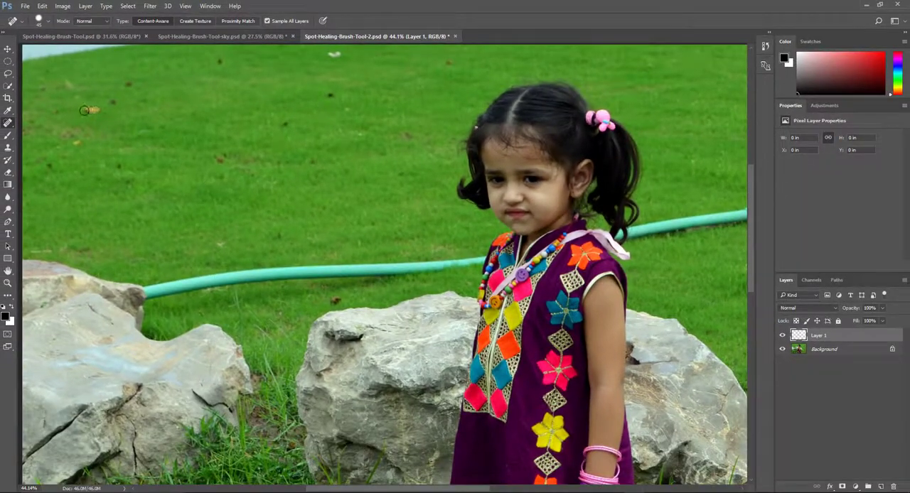
# Heal the yellow leaf, the white patch and the dark spots across the upper lawn using Content-Aware on a separate layer.
pyautogui.moveTo(84, 110); pyautogui.dragTo(107, 109)
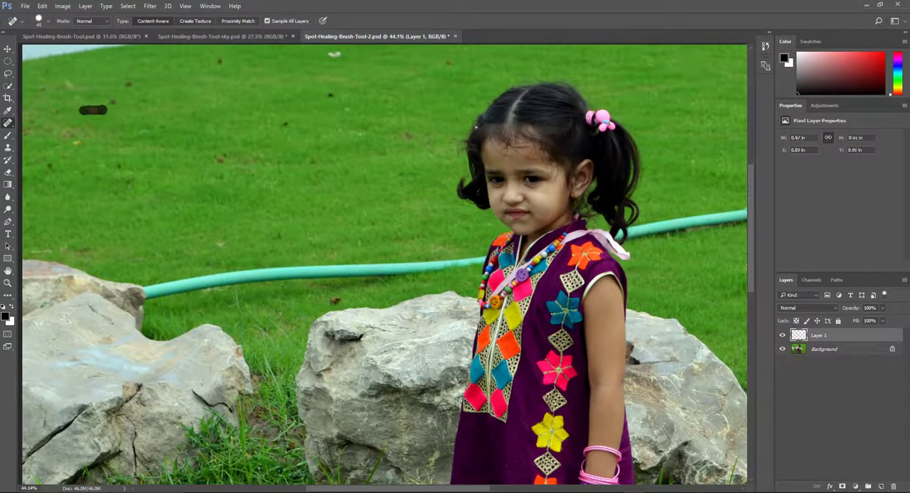
pyautogui.click(220, 61)
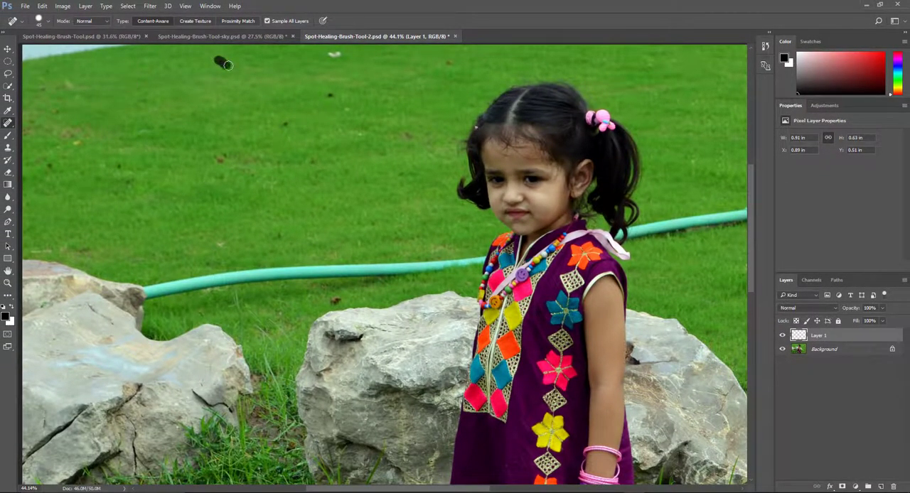
pyautogui.click(330, 94)
pyautogui.click(406, 133)
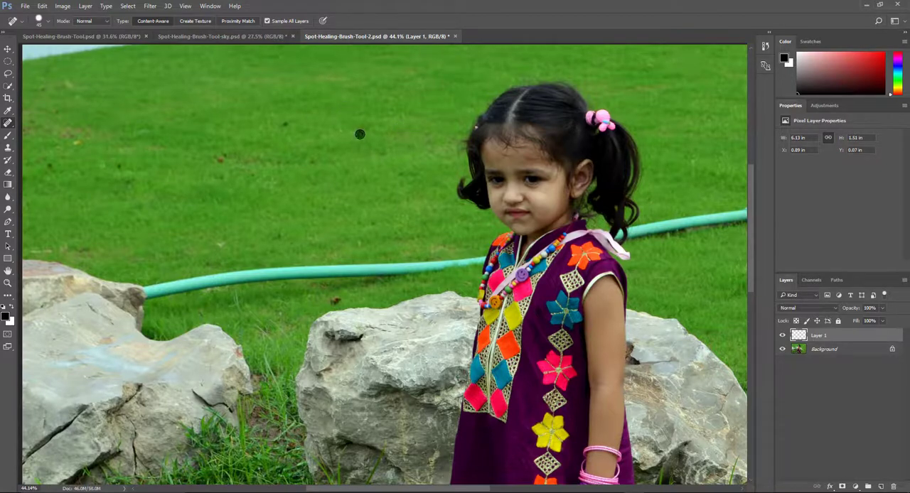
# Heal the remaining spots in the middle of the lawn and the small marks along its upper-left edge.
pyautogui.moveTo(226, 162)
pyautogui.mouseDown()
pyautogui.moveTo(204, 161)
pyautogui.moveTo(261, 161)
pyautogui.mouseUp()
pyautogui.moveTo(273, 238); pyautogui.dragTo(325, 242)
pyautogui.moveTo(395, 175); pyautogui.dragTo(403, 175)
pyautogui.moveTo(311, 162); pyautogui.dragTo(321, 162)
pyautogui.click(33, 122)
pyautogui.moveTo(41, 91); pyautogui.dragTo(55, 89)
pyautogui.click(61, 87)
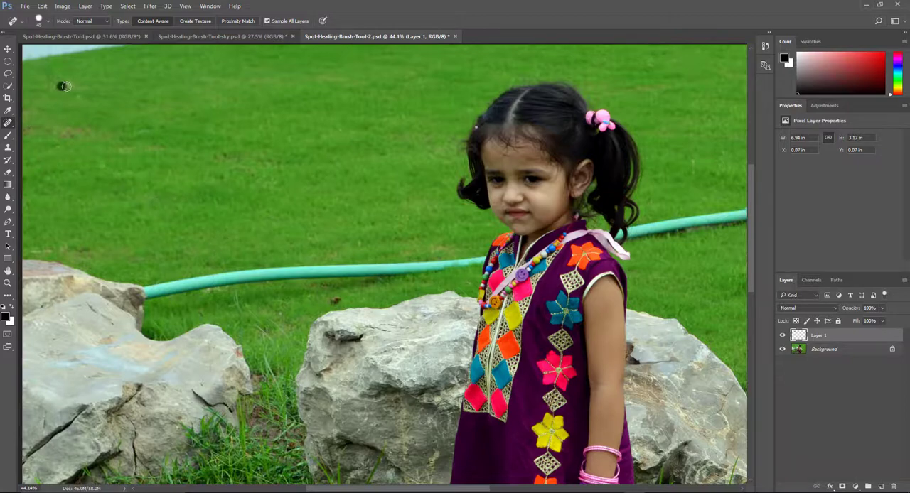
pyautogui.click(45, 72)
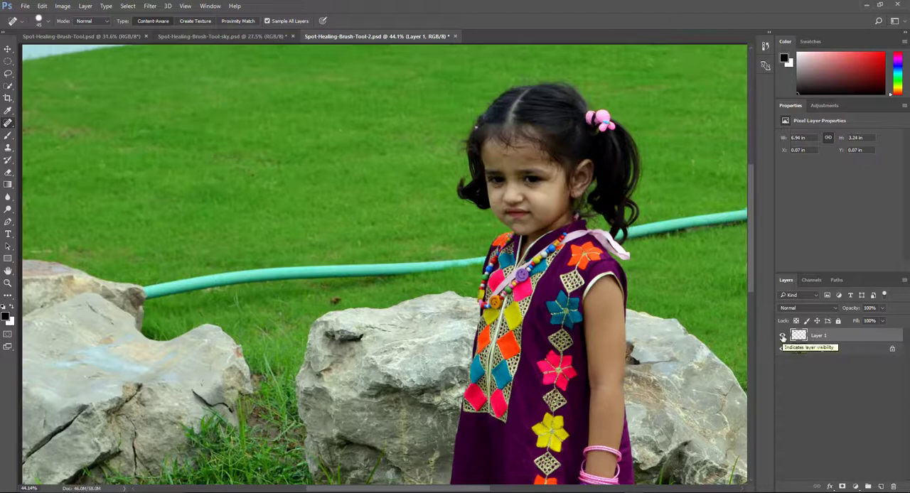
# Toggle the visibility of the healing layer repeatedly to compare the lawn before and after the Content-Aware retouching.
pyautogui.scroll(-1, 147, 144)
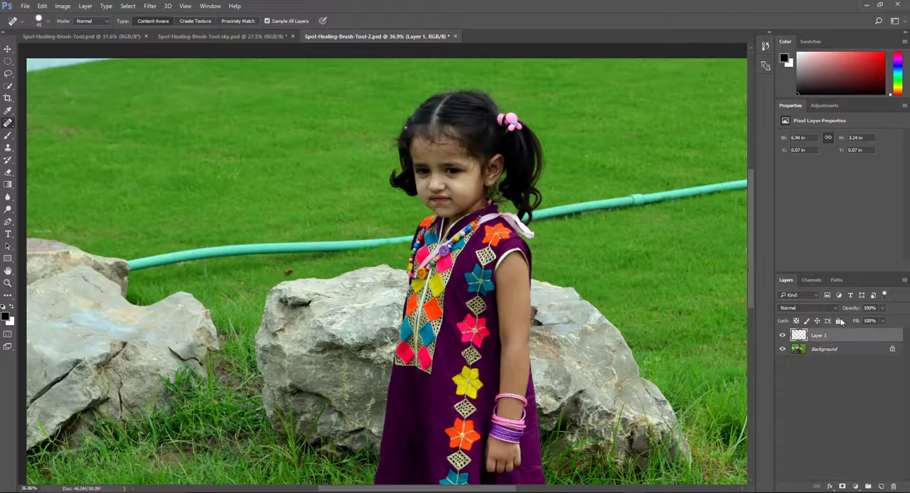
pyautogui.click(781, 336)
pyautogui.click(782, 335)
pyautogui.click(782, 336)
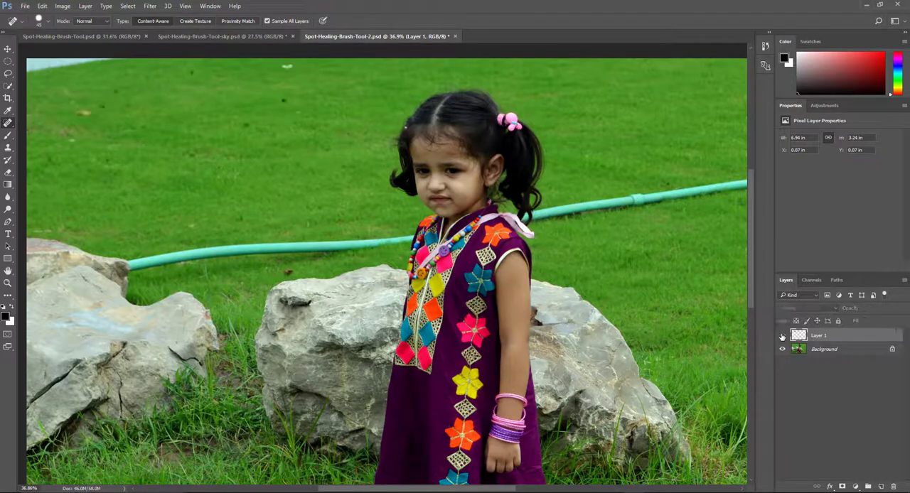
pyautogui.click(782, 335)
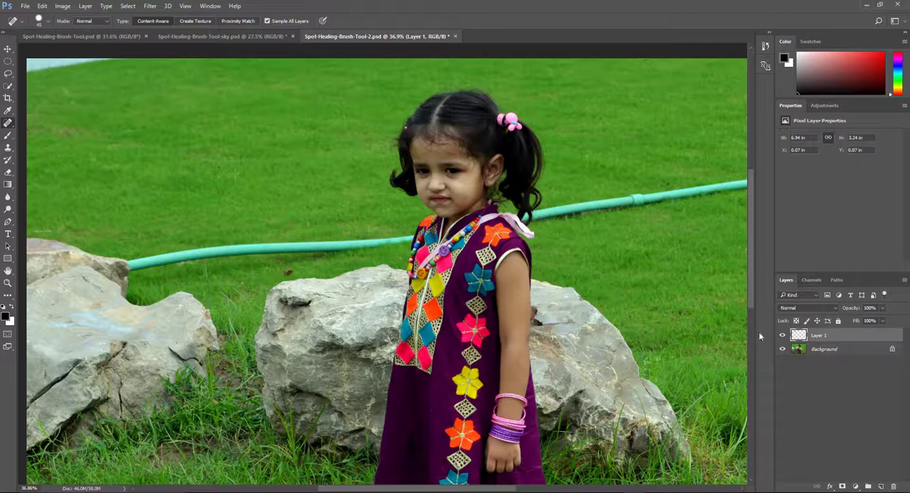
pyautogui.click(782, 336)
pyautogui.click(782, 335)
pyautogui.click(782, 336)
pyautogui.click(782, 336)
pyautogui.scroll(-3, 621, 293)
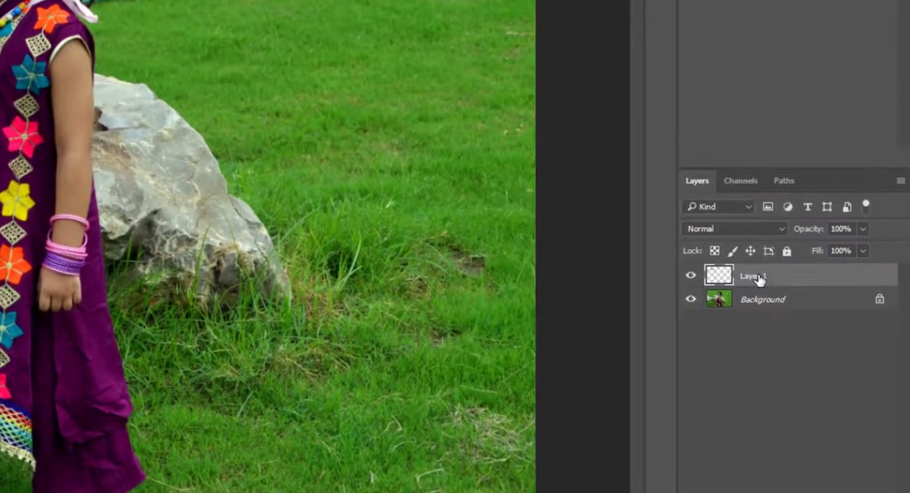
# Rename the healing layer as Minor Spots.
pyautogui.doubleClick(771, 287)
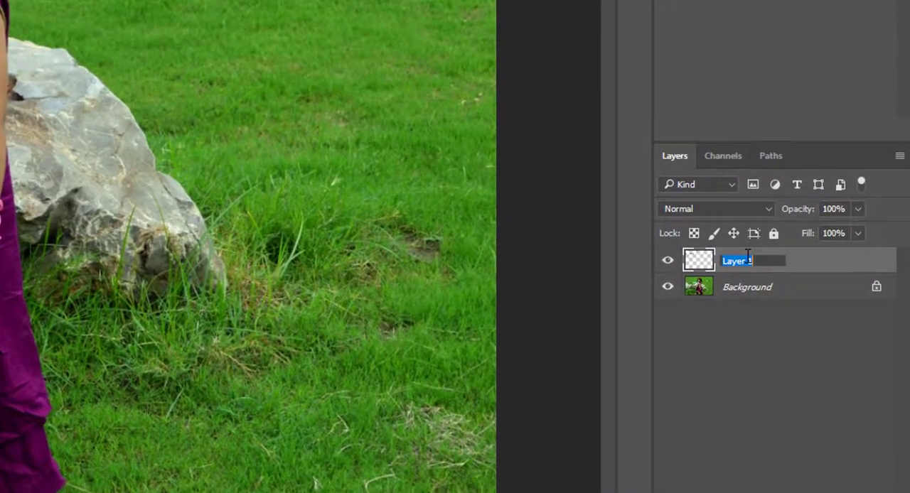
pyautogui.write('Mi')
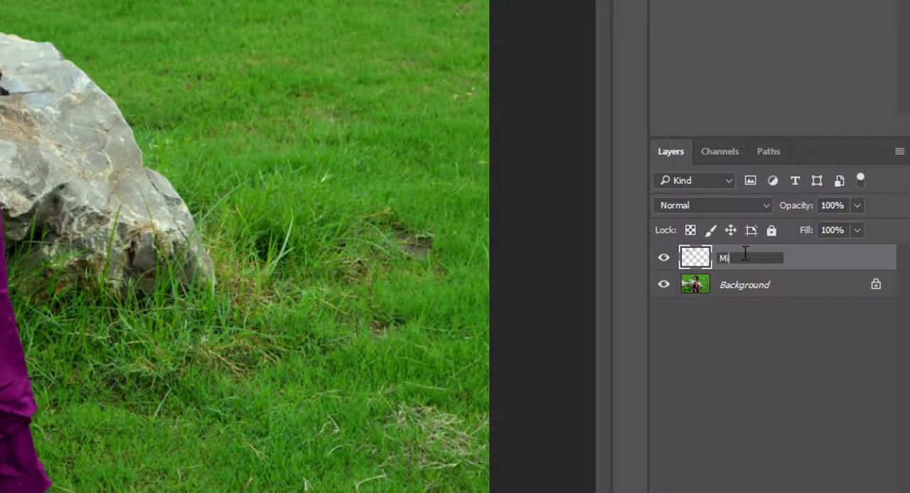
pyautogui.write('nor Spots')
pyautogui.click(725, 259)
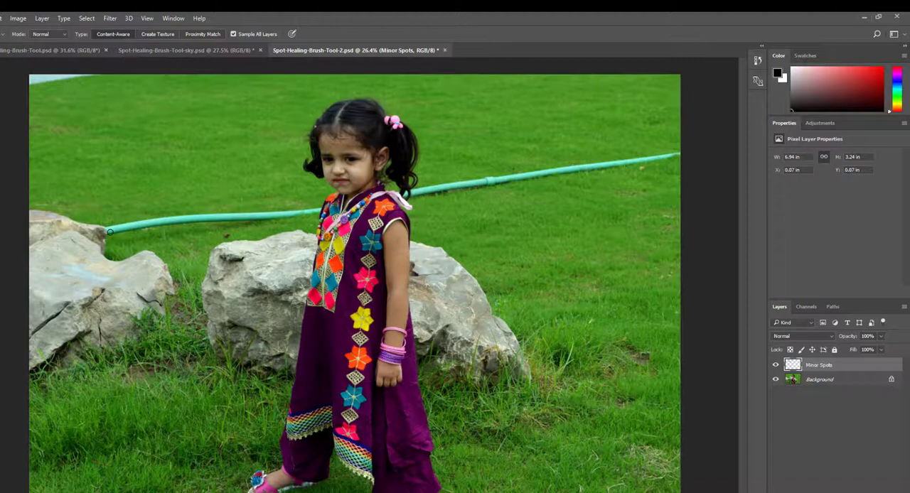
# Add a new blank layer above Minor Spots, name it Major Spot, and make it the active layer.
pyautogui.click(881, 490)
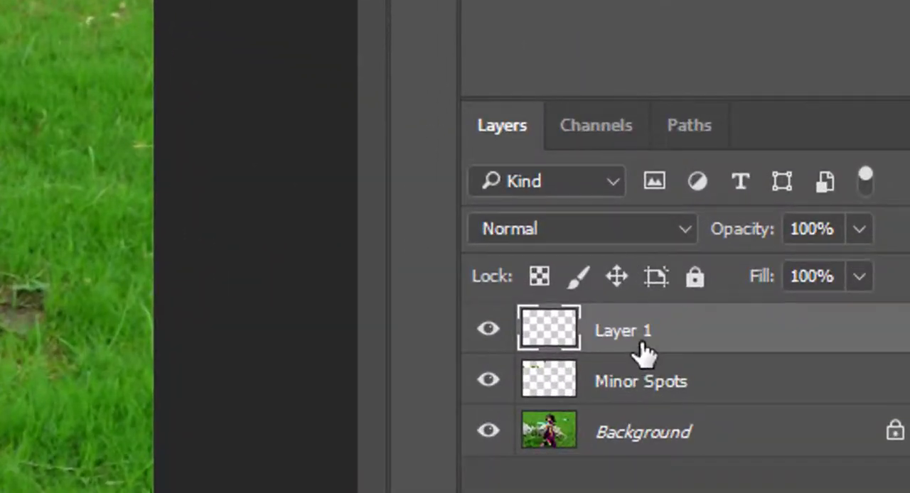
pyautogui.click(819, 430)
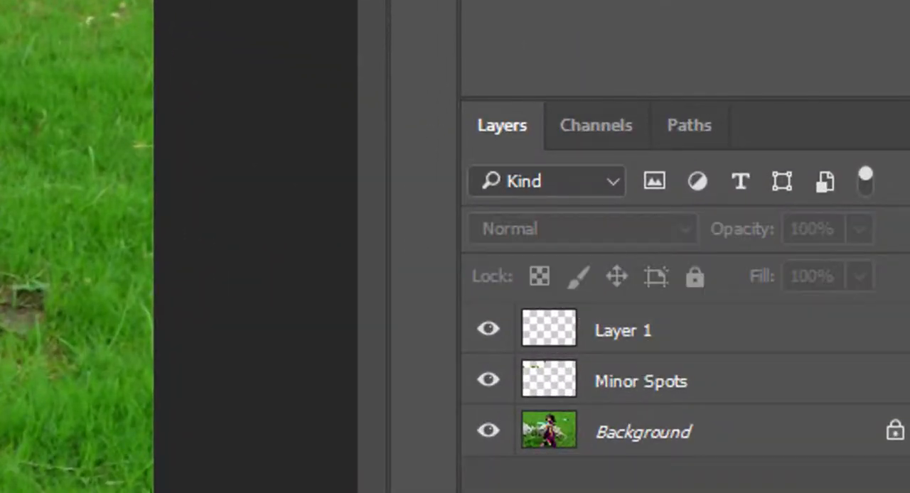
pyautogui.doubleClick(632, 331)
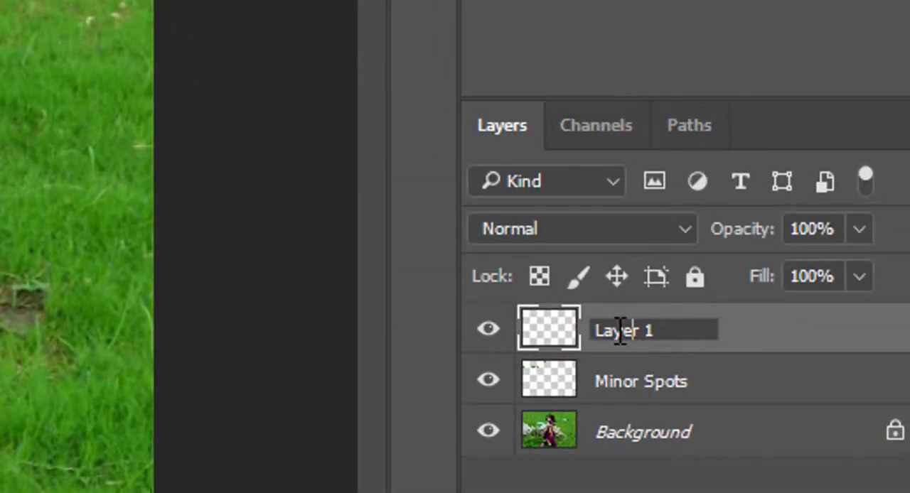
pyautogui.moveTo(644, 331); pyautogui.dragTo(583, 329)
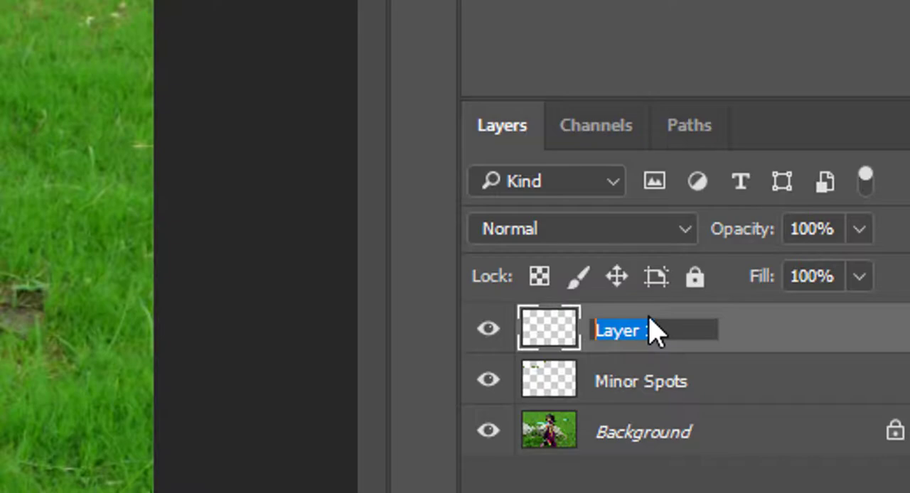
pyautogui.write('Major')
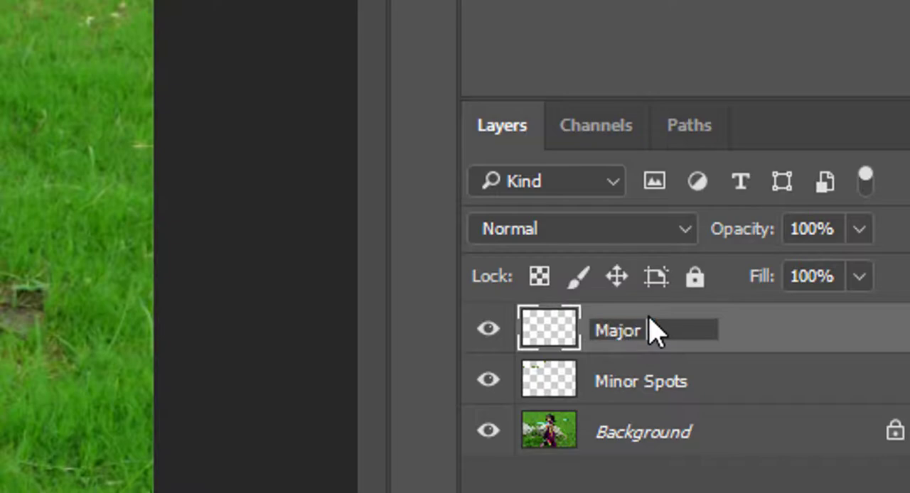
pyautogui.write(' S')
pyautogui.write('pot')
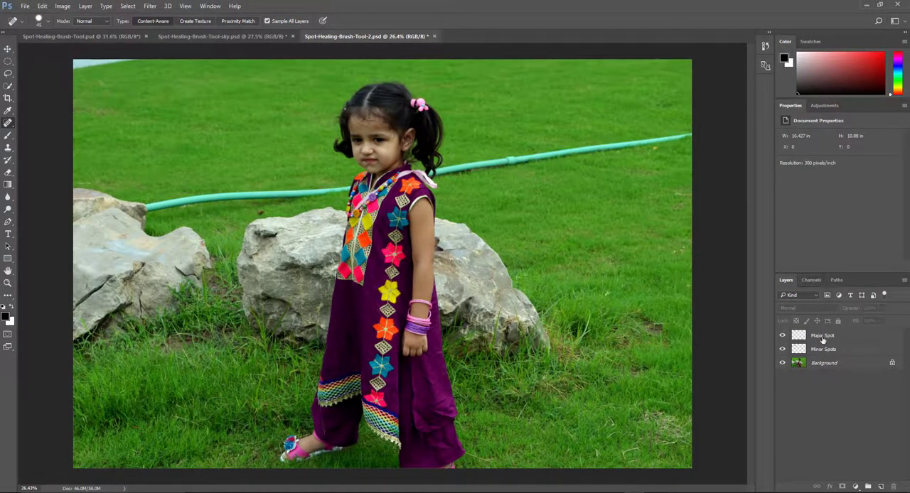
pyautogui.click(825, 339)
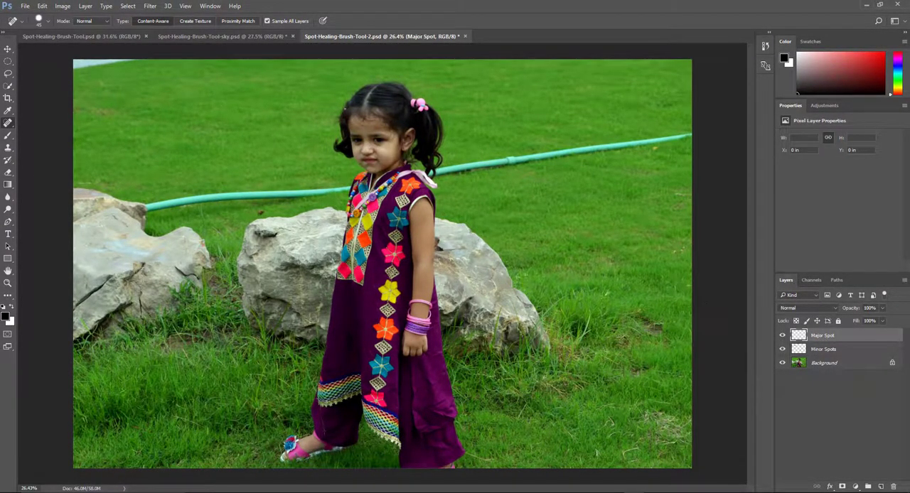
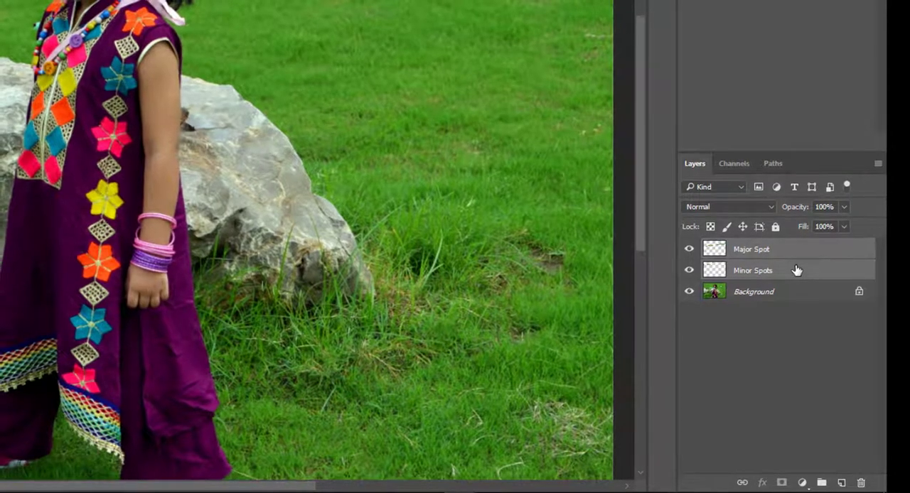
# Group the Major Spot and Minor Spots layers and name the group Spot Healing.
pyautogui.hotkey('ctrl', 'g')
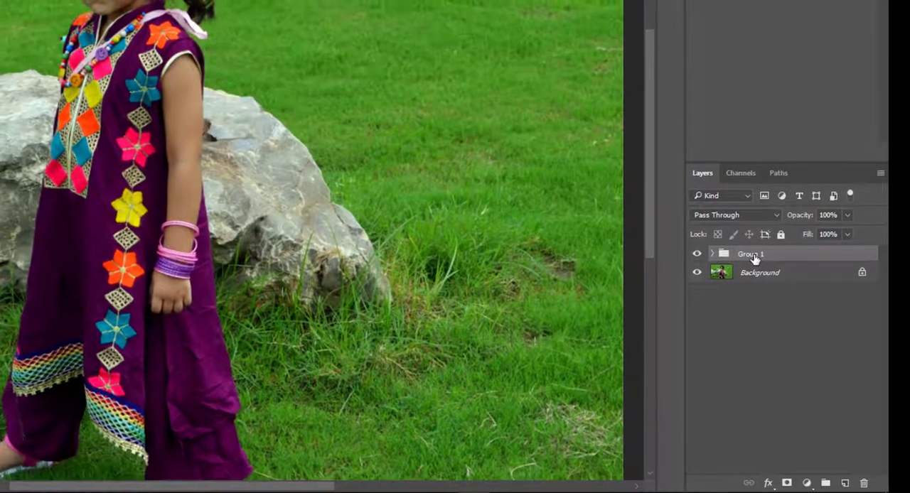
pyautogui.doubleClick(750, 254)
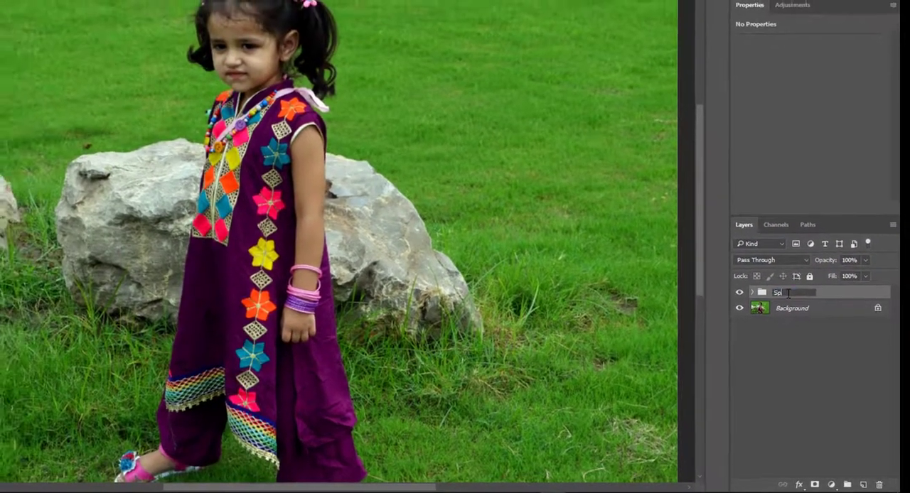
pyautogui.write('Spot Healing')
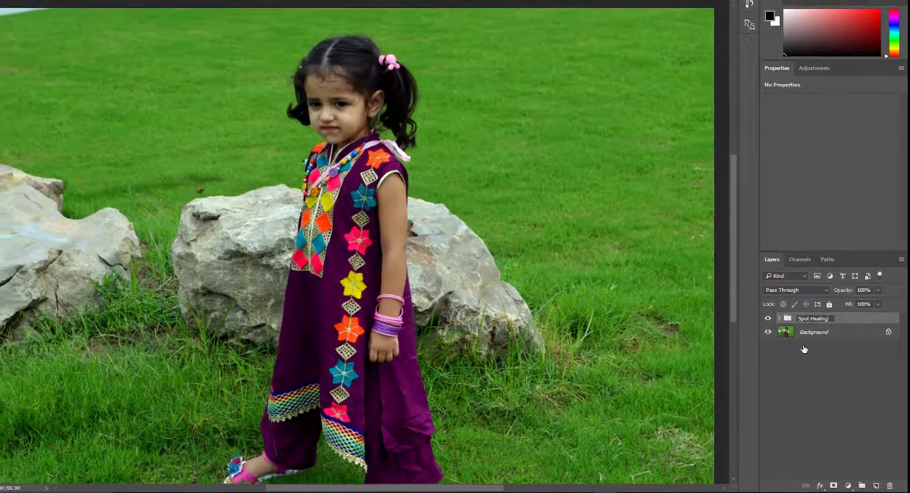
pyautogui.click(805, 365)
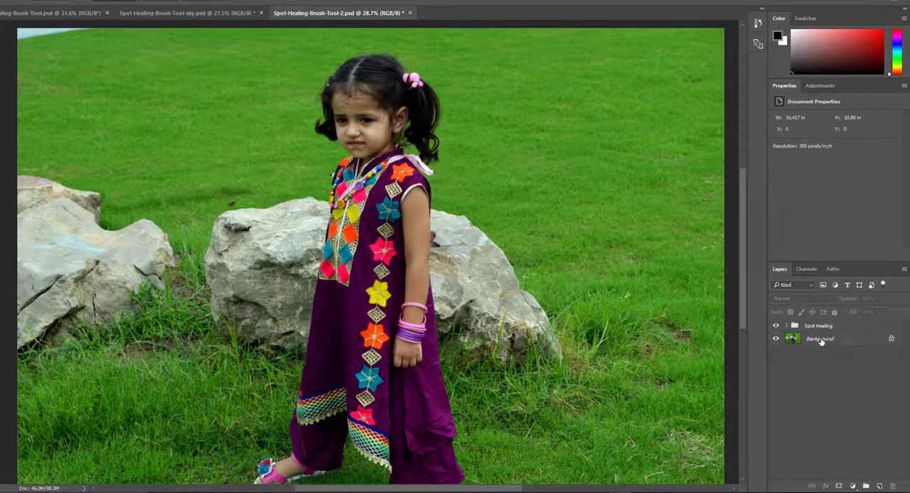
# Toggle the visibility of the Spot Healing group to compare the lawn photo before and after retouching.
pyautogui.click(776, 327)
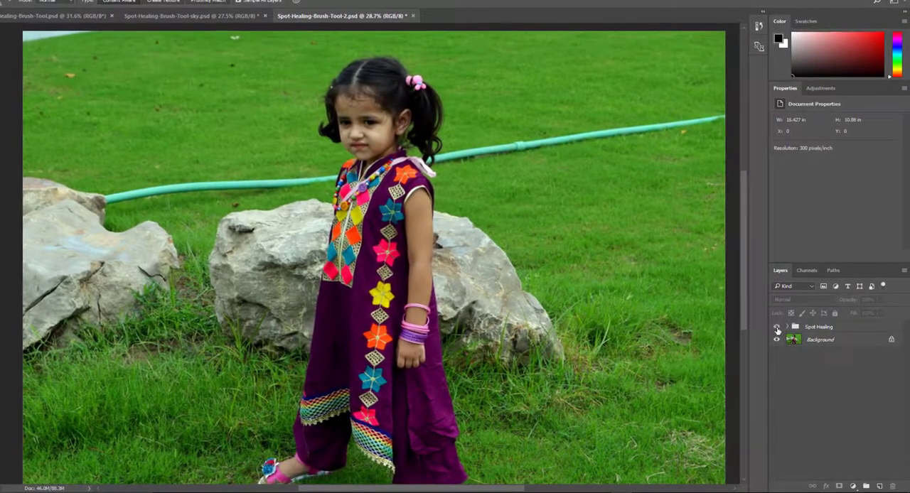
pyautogui.click(777, 327)
pyautogui.click(777, 327)
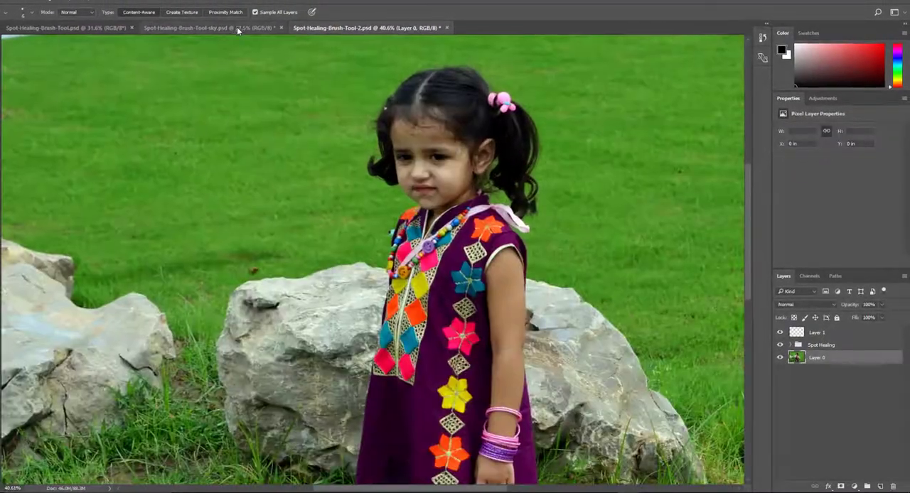
# In Spot-Healing-Brush-Tool-sky.psd, add a new blank layer and heal away the full length of the diagonal cable with Content-Aware spot healing.
pyautogui.click(243, 30)
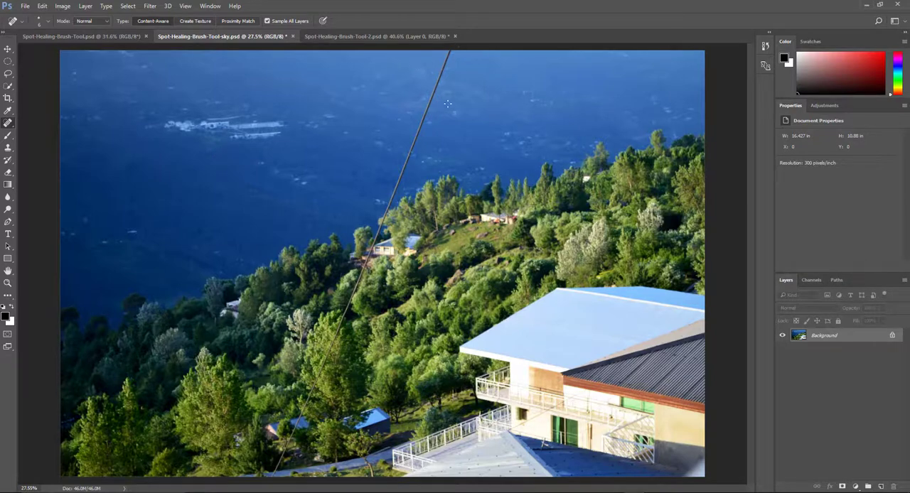
pyautogui.click(880, 487)
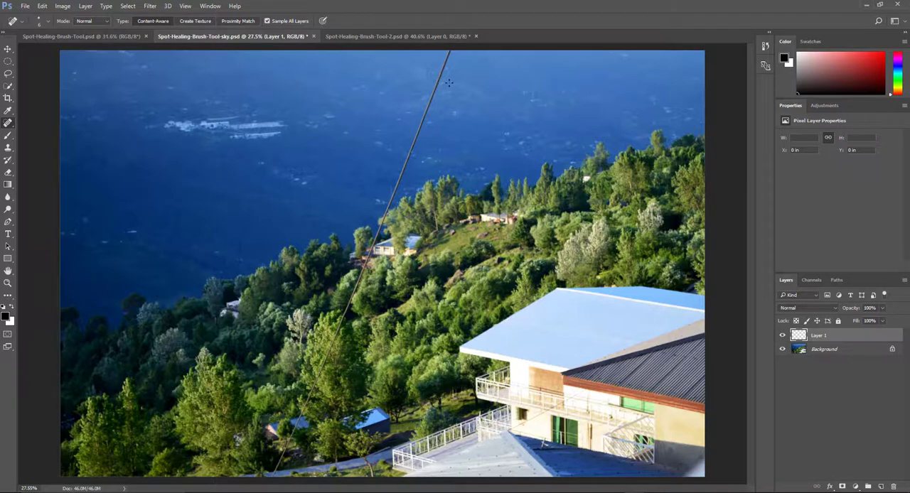
pyautogui.moveTo(449, 51); pyautogui.dragTo(270, 474)
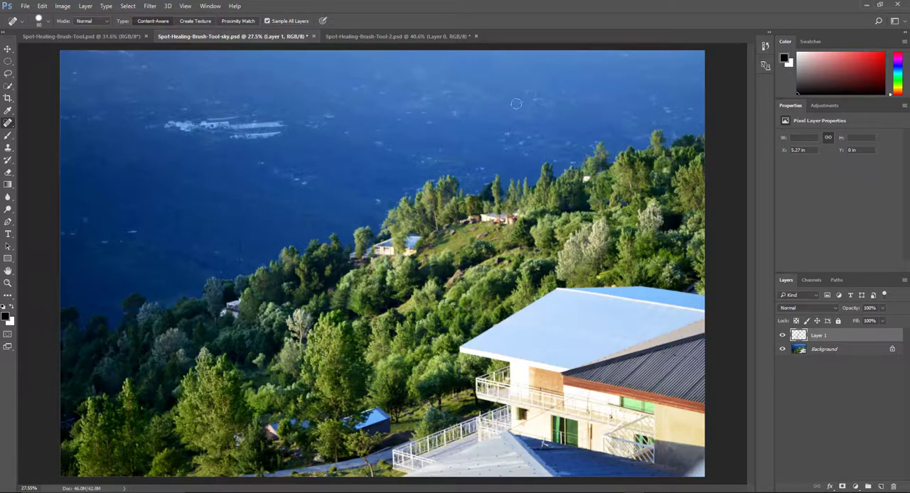
# Toggle the healing layer's visibility to compare the landscape with and without the cable.
pyautogui.click(784, 337)
pyautogui.click(784, 336)
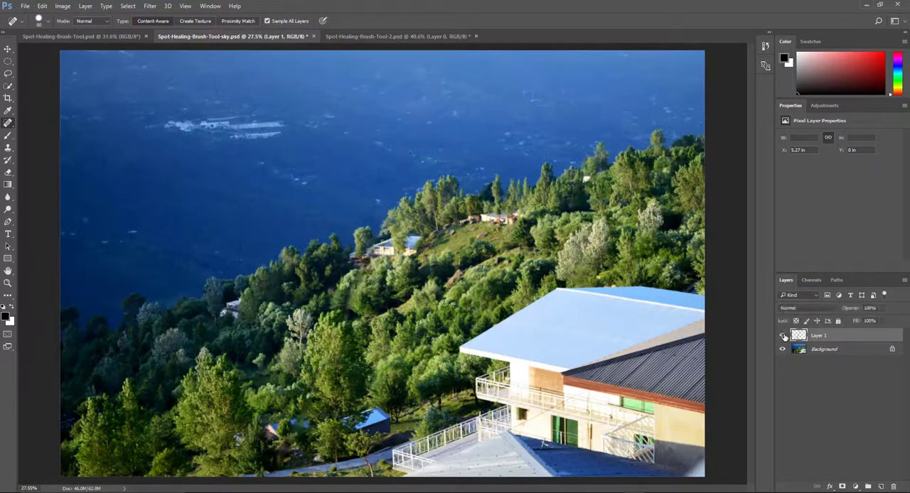
pyautogui.click(784, 336)
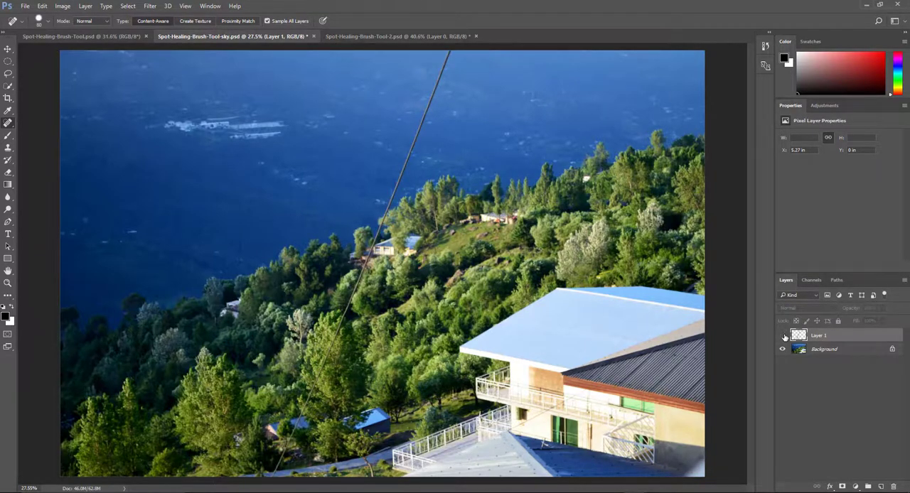
# Switch to the portrait in Spot-Healing-Brush-Tool.psd and add a new blank layer above the background.
pyautogui.click(108, 36)
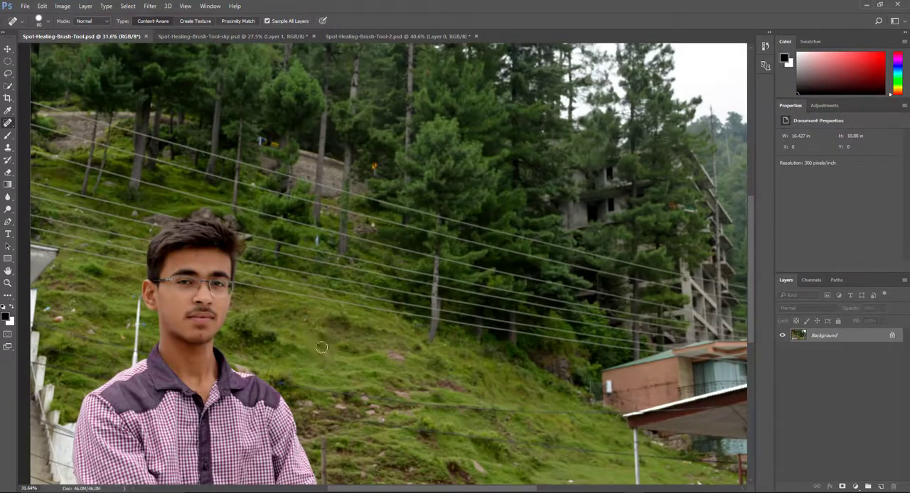
pyautogui.moveTo(179, 343); pyautogui.dragTo(253, 359)
pyautogui.moveTo(396, 444); pyautogui.dragTo(414, 222)
pyautogui.click(882, 487)
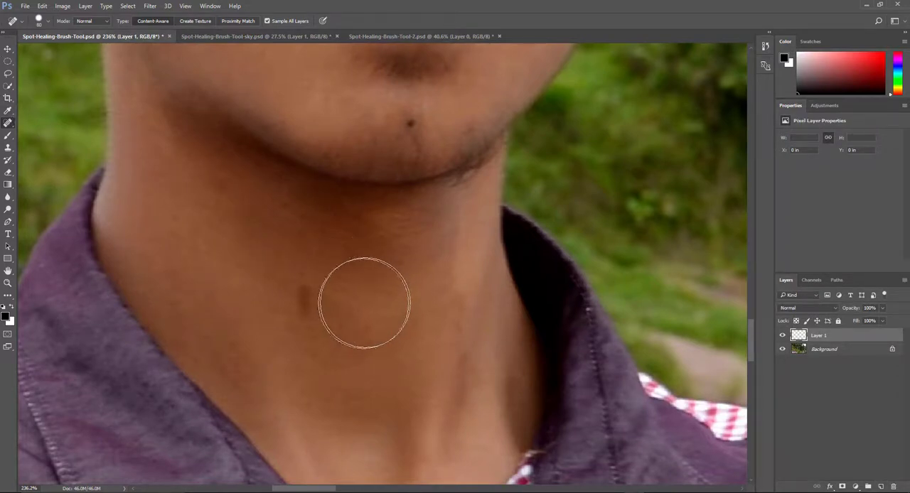
pyautogui.click(329, 301)
pyautogui.hotkey('ctrl', 'z')
pyautogui.press('[')
pyautogui.press('[')
pyautogui.press('[')
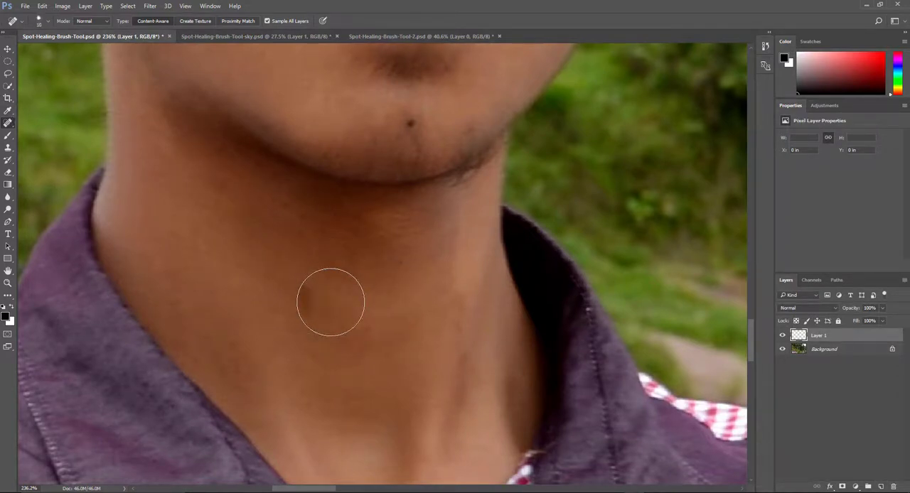
pyautogui.press(']')
pyautogui.press(']')
pyautogui.press(']')
pyautogui.press(']')
pyautogui.press(']')
pyautogui.press(']')
pyautogui.press(']')
pyautogui.press(']')
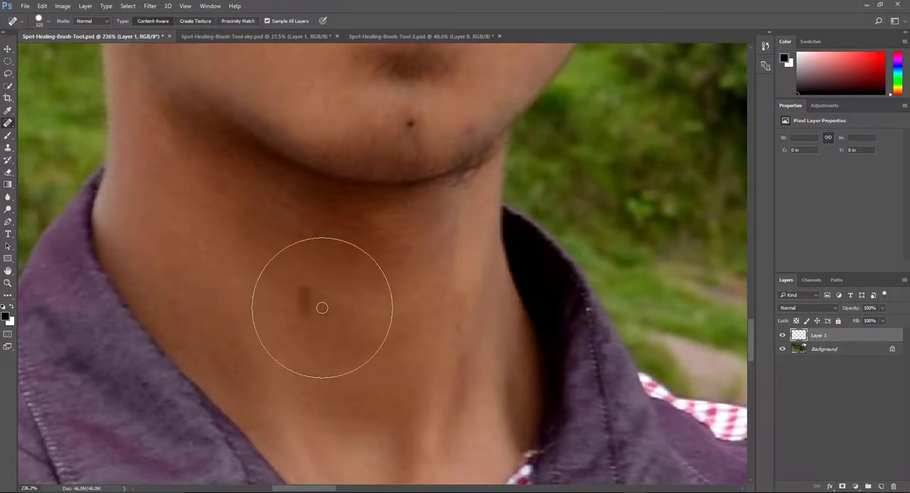
pyautogui.click(322, 308)
# Reduce the Spot Healing Brush to 10 px and heal the dark mark on the man's neck.
pyautogui.press('[')
pyautogui.press('[')
pyautogui.press('[')
pyautogui.press('[')
pyautogui.press('[')
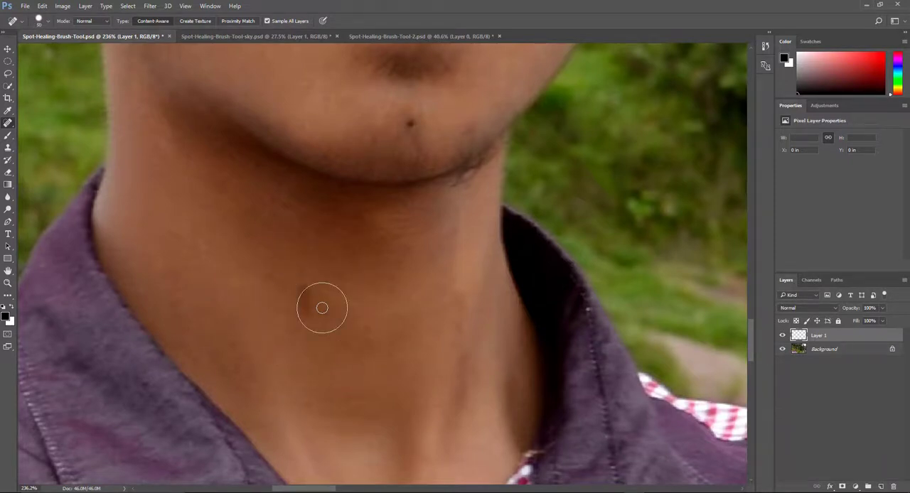
pyautogui.press('[')
pyautogui.press('[')
pyautogui.press('[')
pyautogui.moveTo(307, 327); pyautogui.dragTo(305, 273)
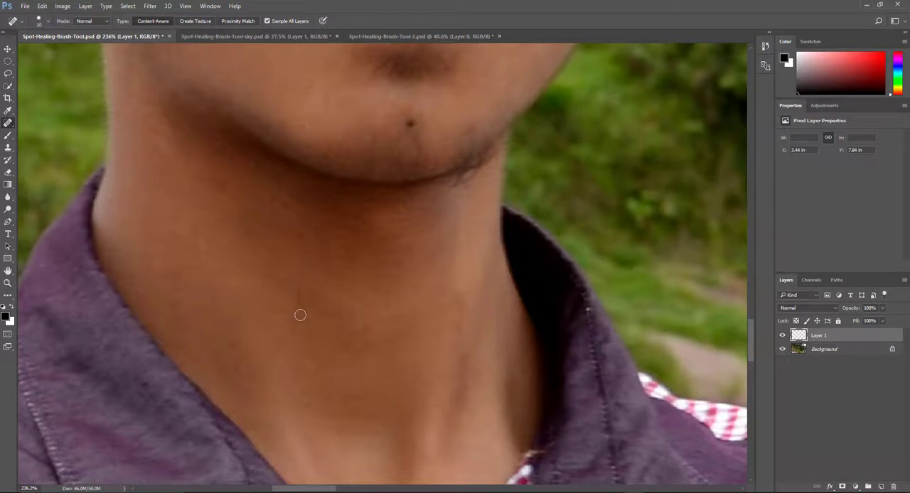
pyautogui.moveTo(301, 326); pyautogui.dragTo(301, 271)
# Heal the dark mole on the man's chin.
pyautogui.moveTo(418, 236)
pyautogui.mouseDown()
pyautogui.moveTo(434, 303)
pyautogui.moveTo(362, 358)
pyautogui.mouseUp()
pyautogui.click(341, 300)
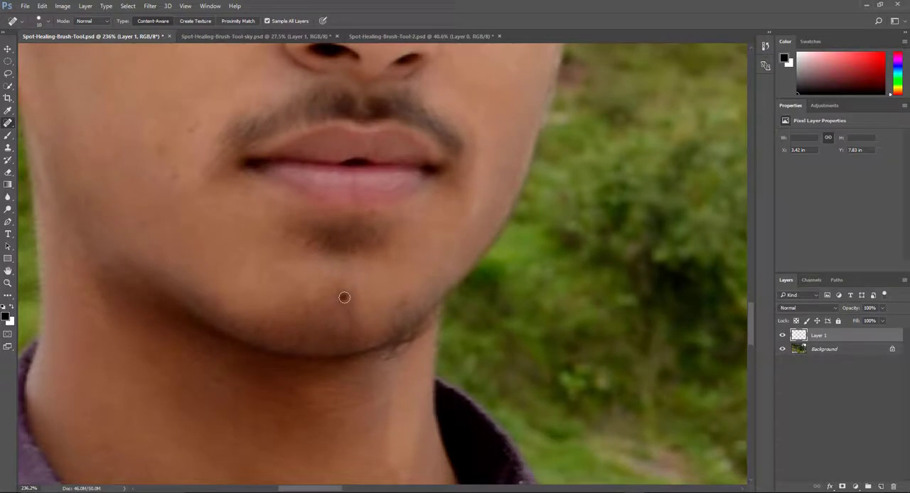
pyautogui.moveTo(344, 297); pyautogui.dragTo(342, 303)
pyautogui.click(404, 306)
# Heal the small blemishes on the man's cheeks and below the eyes.
pyautogui.moveTo(212, 202); pyautogui.dragTo(290, 281)
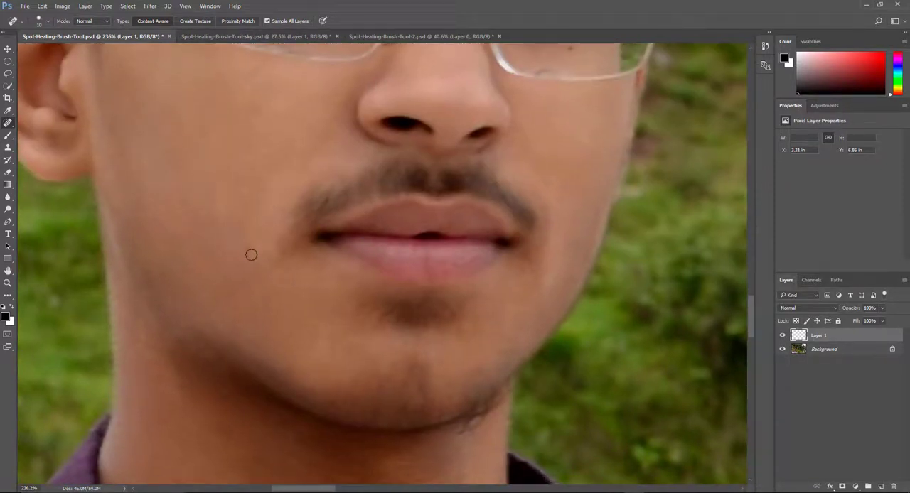
pyautogui.click(252, 254)
pyautogui.moveTo(257, 148); pyautogui.dragTo(260, 272)
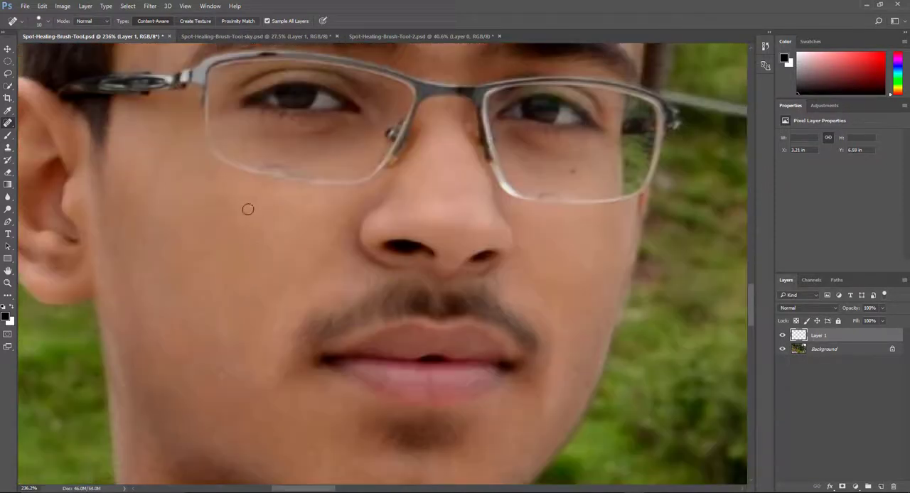
pyautogui.moveTo(248, 206); pyautogui.dragTo(263, 196)
pyautogui.moveTo(235, 296); pyautogui.dragTo(260, 351)
pyautogui.moveTo(377, 185); pyautogui.dragTo(342, 184)
# Heal the dark spot and the smaller blemishes across the man's forehead.
pyautogui.moveTo(302, 100); pyautogui.dragTo(327, 102)
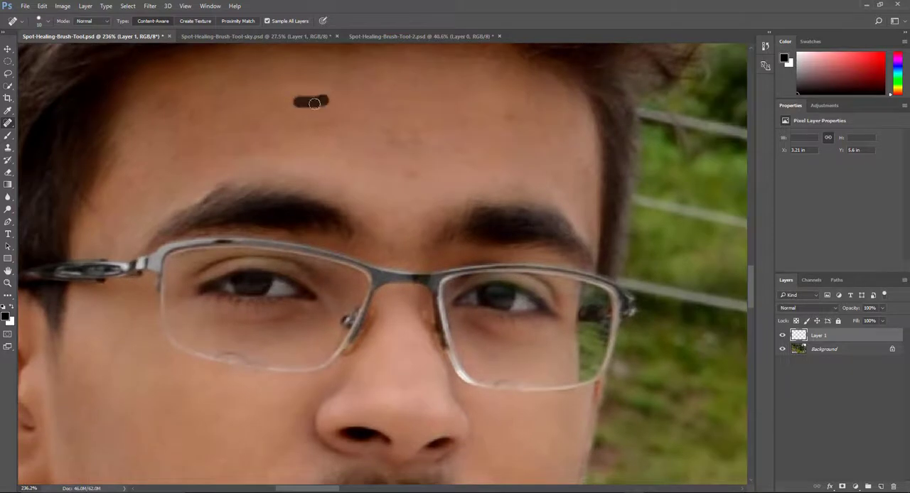
pyautogui.moveTo(187, 112); pyautogui.dragTo(212, 115)
pyautogui.moveTo(400, 172); pyautogui.dragTo(420, 172)
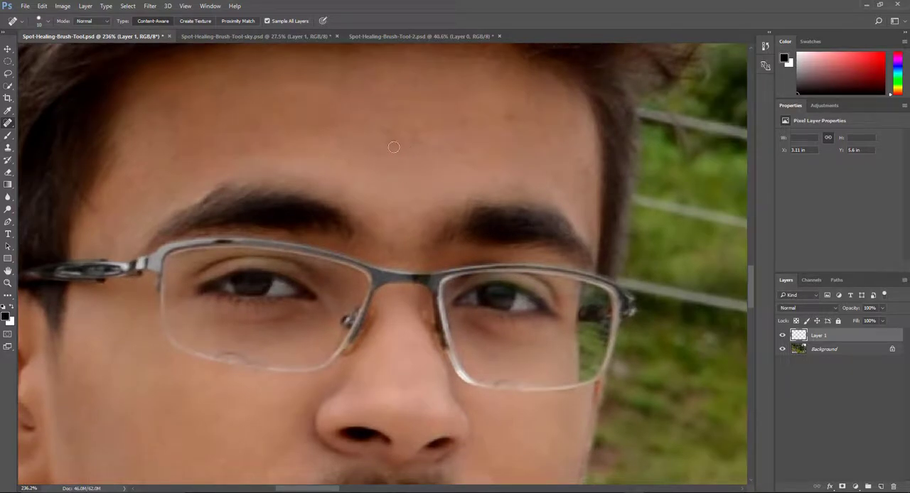
pyautogui.moveTo(386, 146)
pyautogui.mouseDown()
pyautogui.moveTo(480, 149)
pyautogui.moveTo(497, 168)
pyautogui.moveTo(494, 121)
pyautogui.mouseUp()
pyautogui.click(345, 101)
# Toggle the healing layer's visibility to compare the man's skin before and after retouching.
pyautogui.scroll(-5, 303, 308)
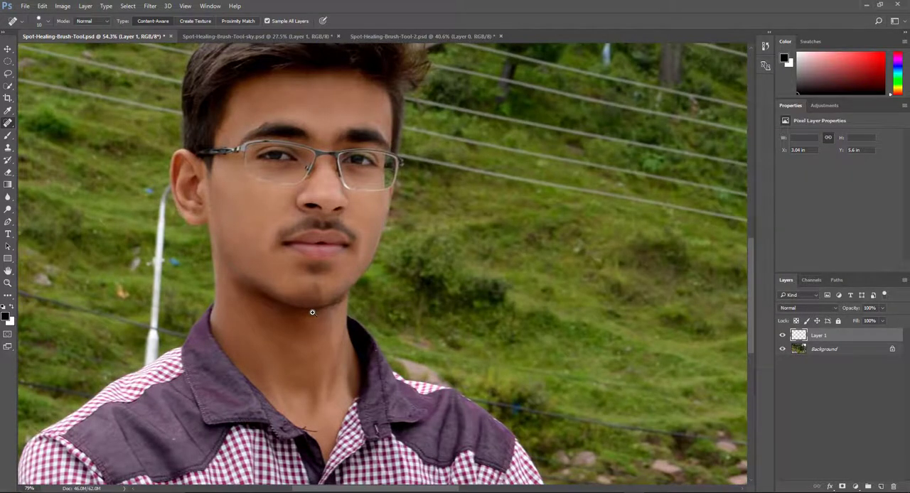
pyautogui.click(782, 336)
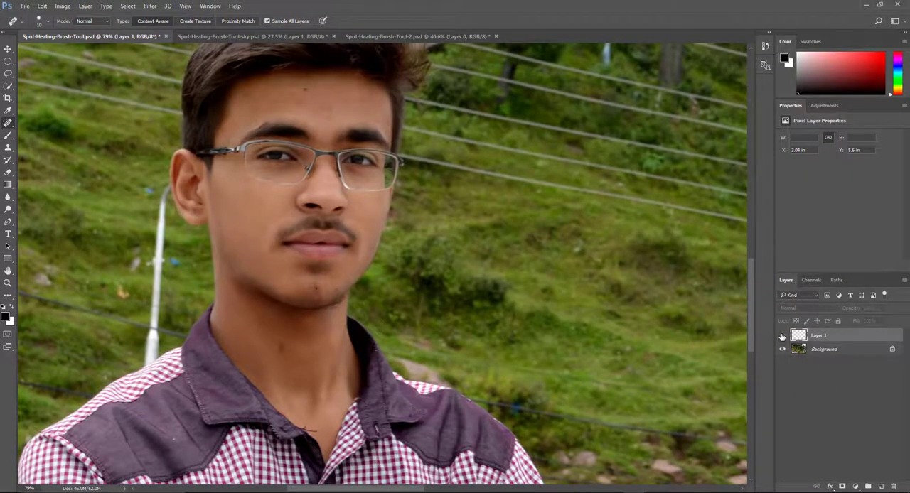
pyautogui.click(782, 336)
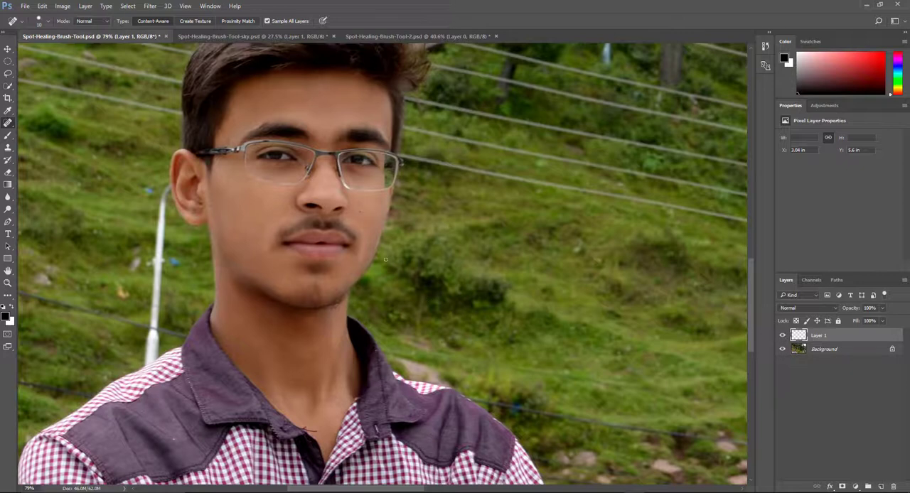
# Add another blank layer and heal the blue litter, pale mark and rock around the lamp post on the hillside.
pyautogui.moveTo(403, 265); pyautogui.dragTo(453, 264)
pyautogui.moveTo(427, 305); pyautogui.dragTo(426, 290)
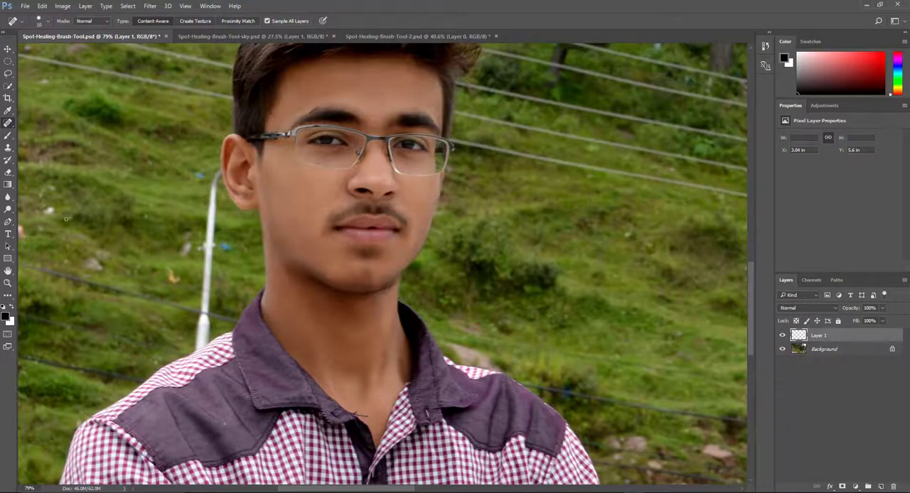
pyautogui.click(880, 488)
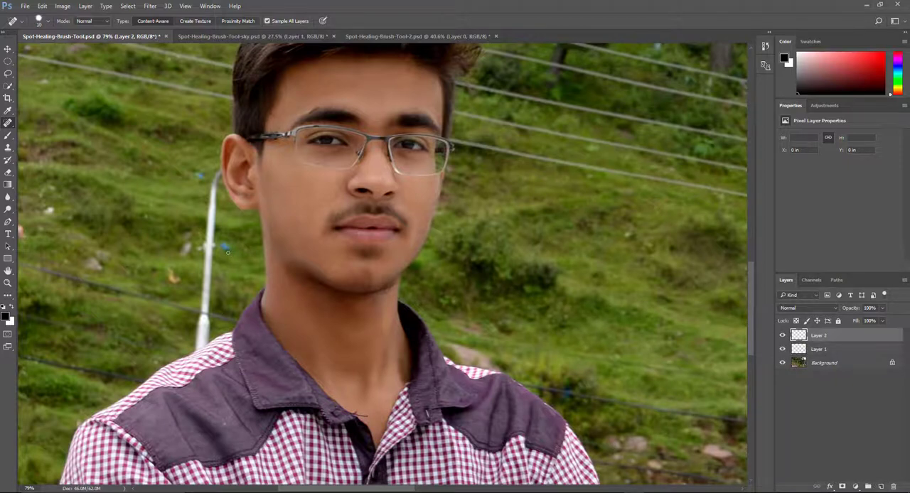
pyautogui.moveTo(227, 252); pyautogui.dragTo(229, 245)
pyautogui.click(186, 231)
pyautogui.click(92, 260)
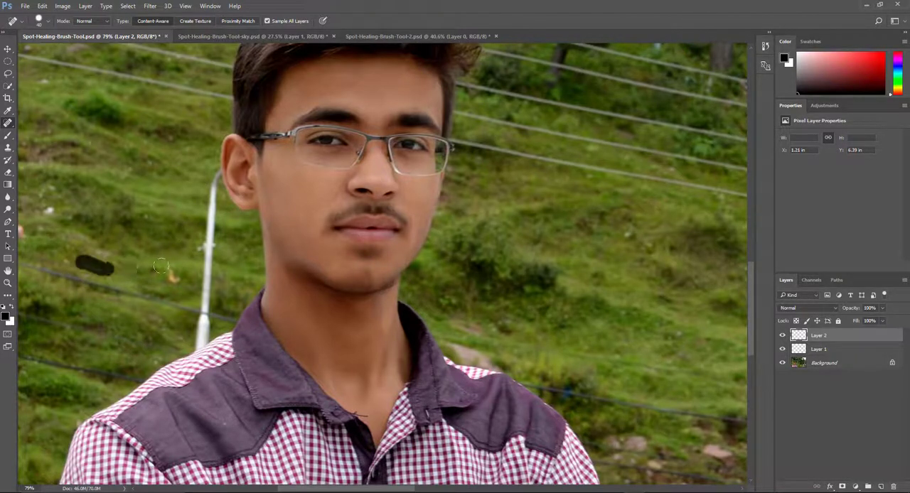
# Heal the orange and white litter left of the lamp post, the blue debris above the man's shoulder and the pale hillside spot.
pyautogui.click(172, 277)
pyautogui.click(52, 210)
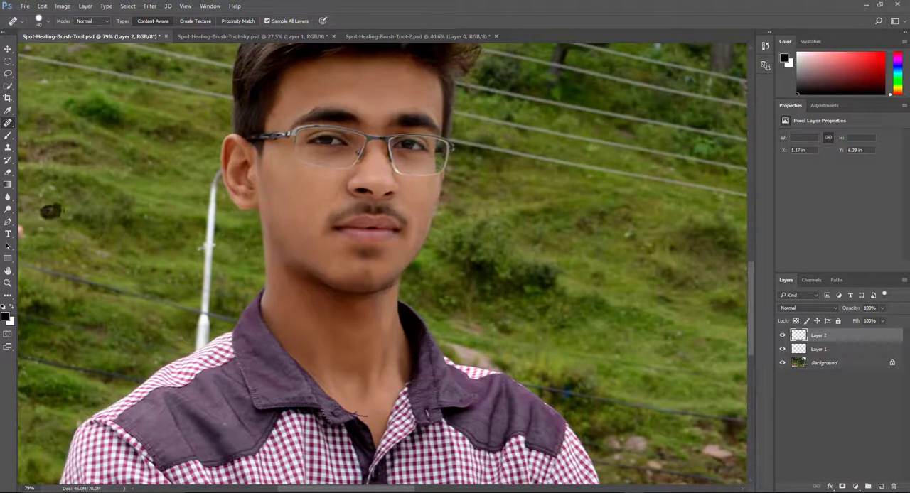
pyautogui.click(23, 226)
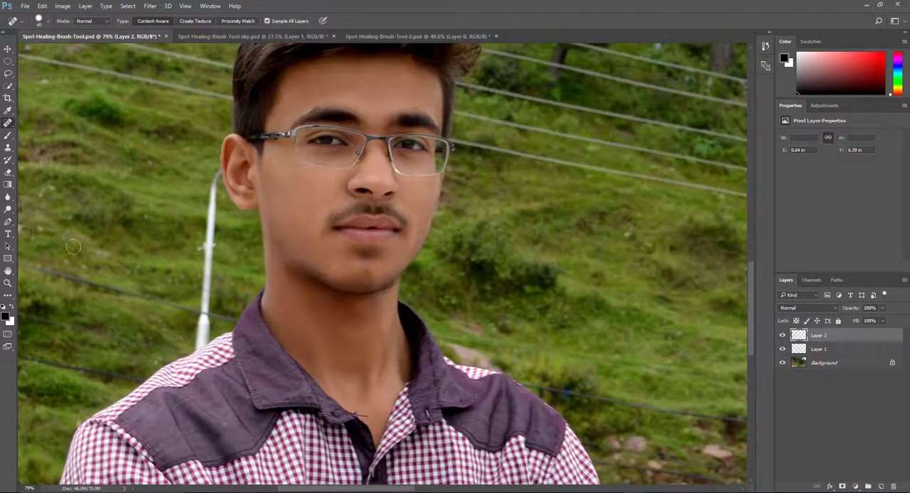
pyautogui.click(570, 392)
pyautogui.click(629, 235)
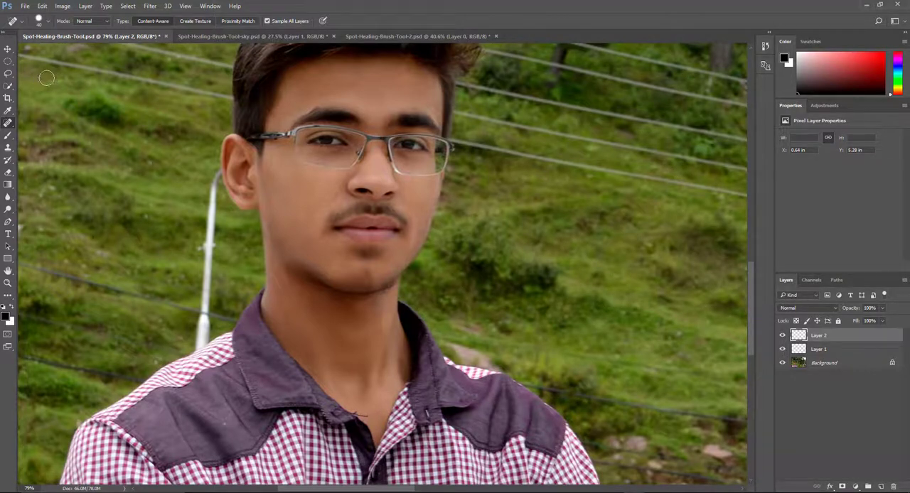
# Heal the remaining small spots and uneven patches in the grass to the left of the man.
pyautogui.click(150, 163)
pyautogui.click(141, 146)
pyautogui.click(174, 145)
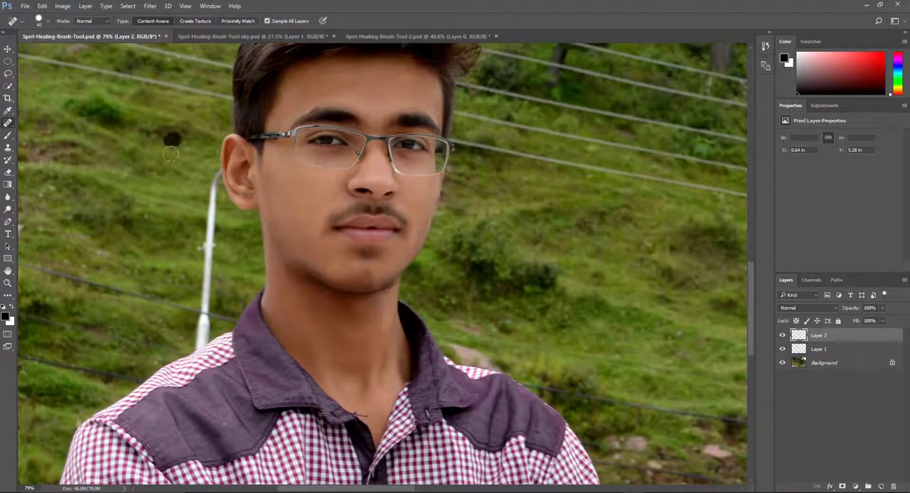
pyautogui.click(43, 194)
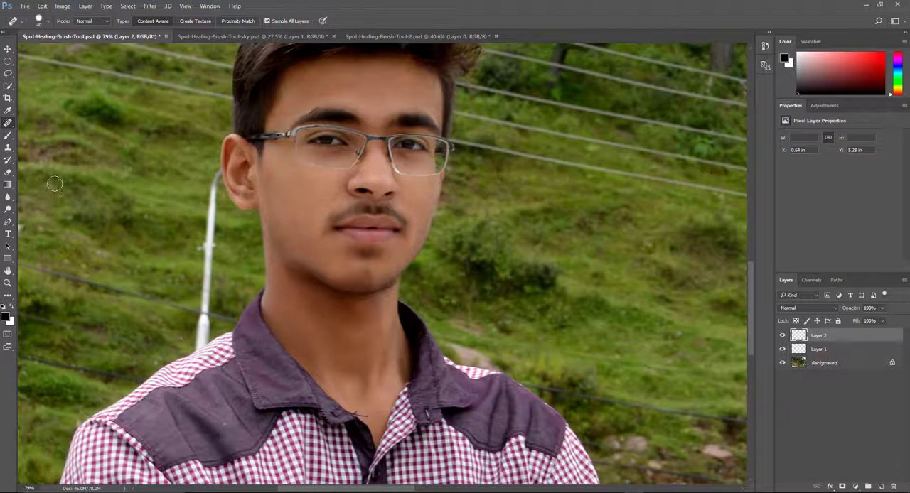
pyautogui.click(40, 222)
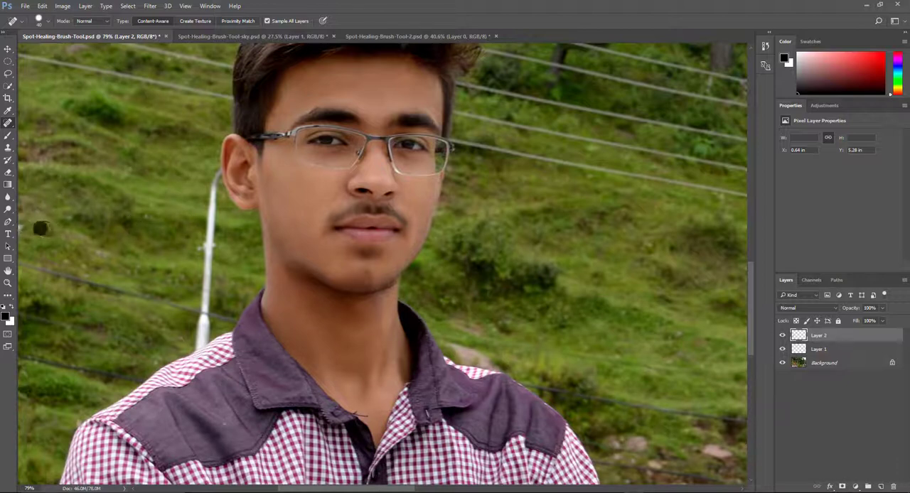
pyautogui.click(76, 217)
pyautogui.click(126, 173)
pyautogui.click(137, 170)
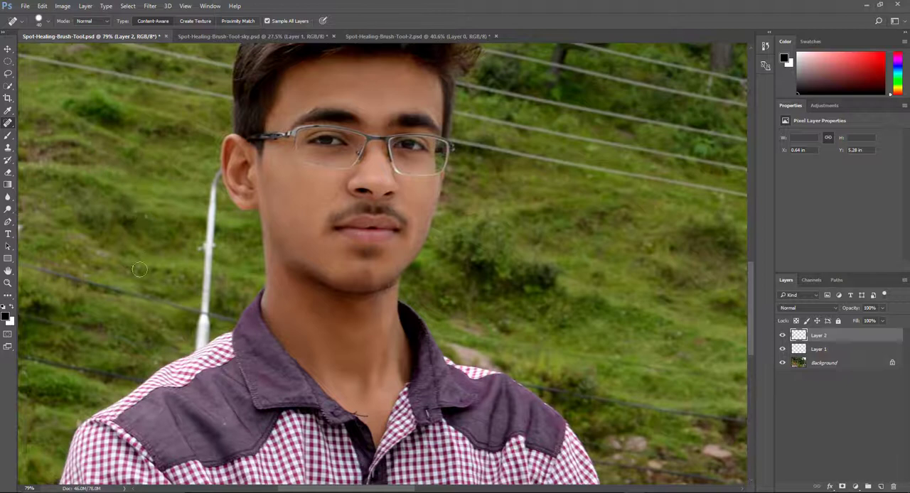
pyautogui.moveTo(146, 275); pyautogui.dragTo(179, 275)
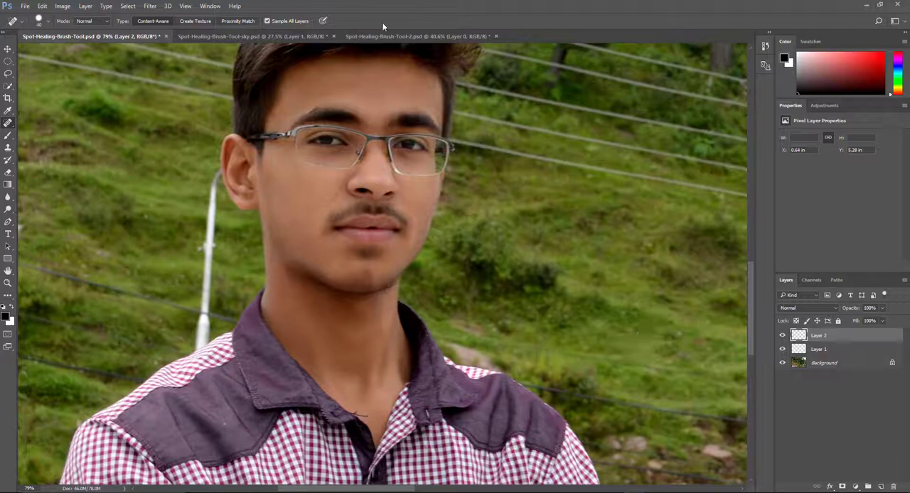